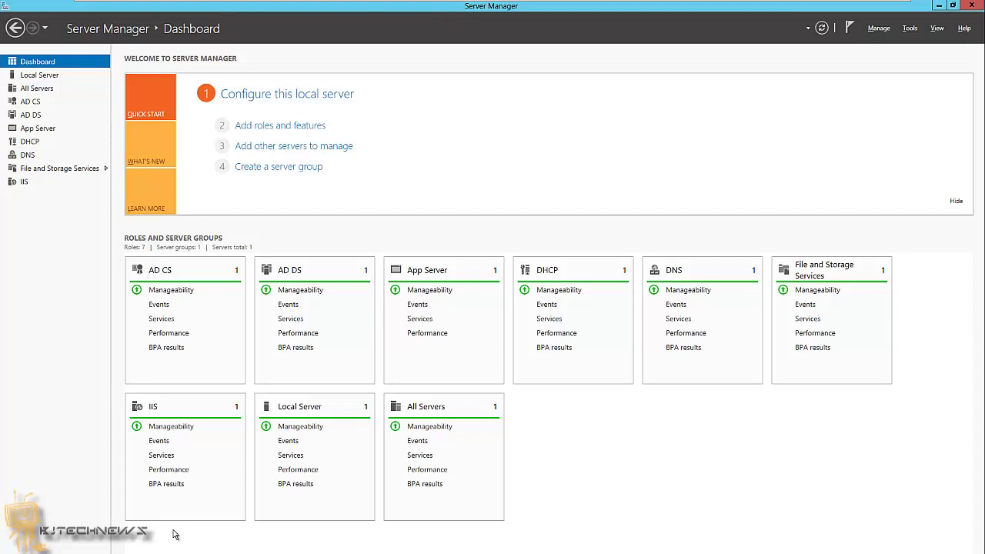
- Open the Windows Firewall control panel with firewall.cpl, correcting the mistyped 'firewire.cpl'
key(super+r)
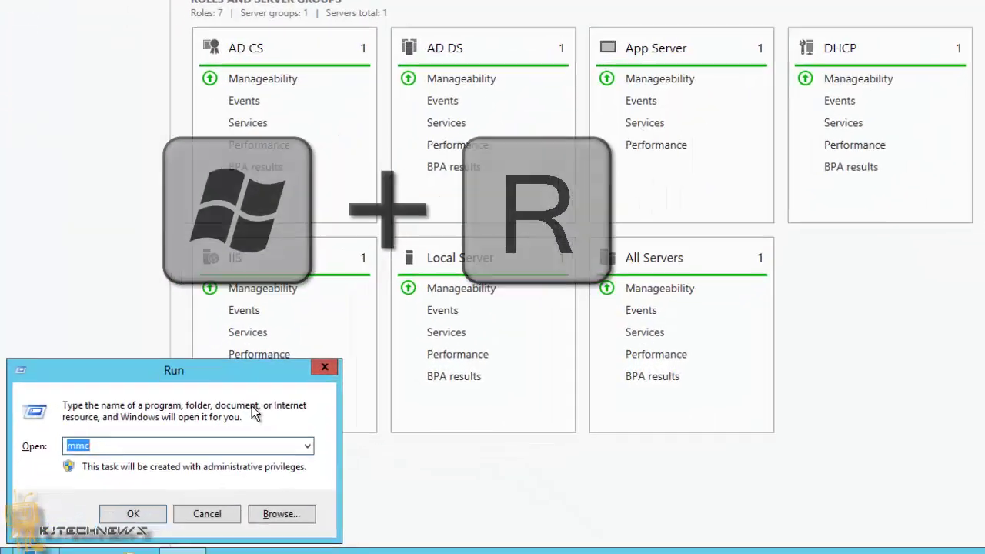
text(fir)
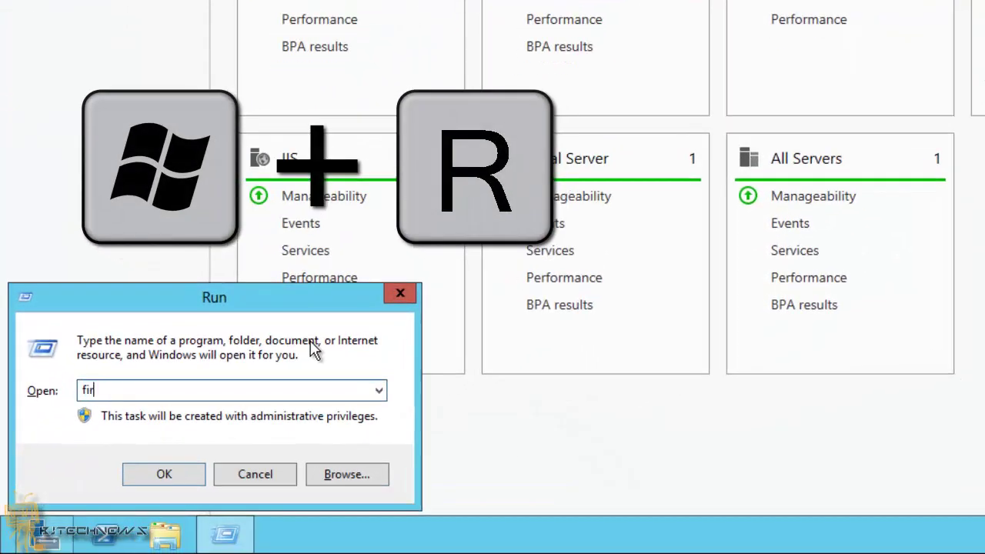
text(ewire.cpl)
key(Return)
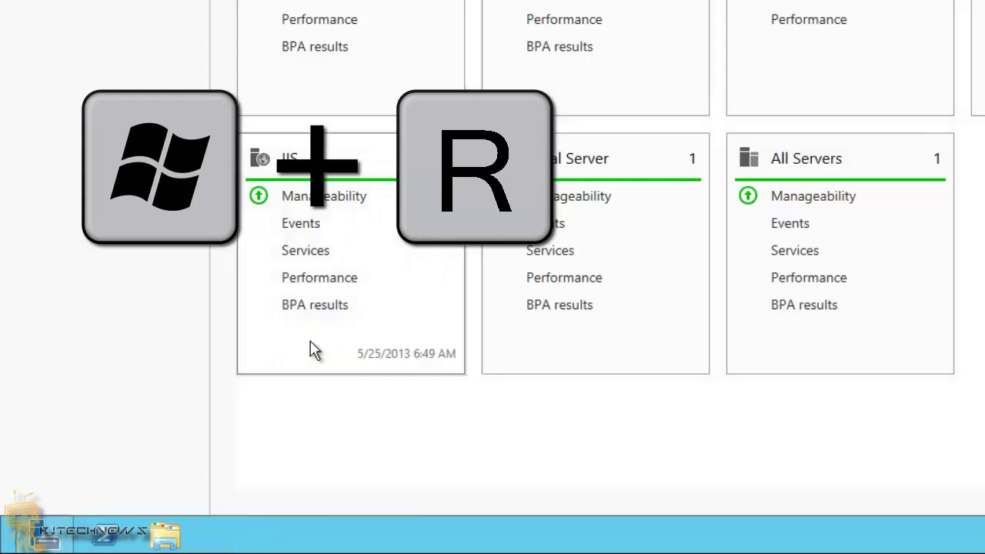
key(super+r)
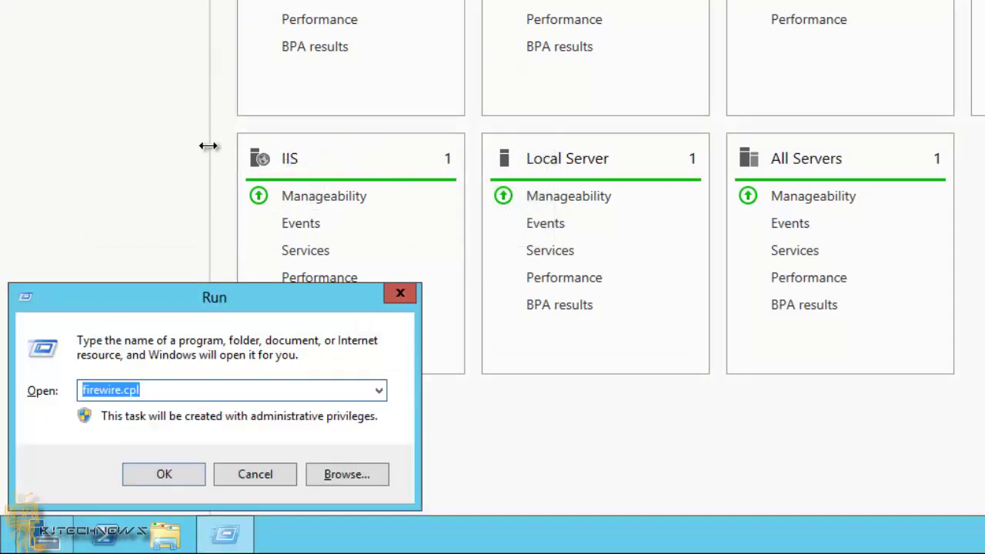
key(BackSpace)
text(firew)
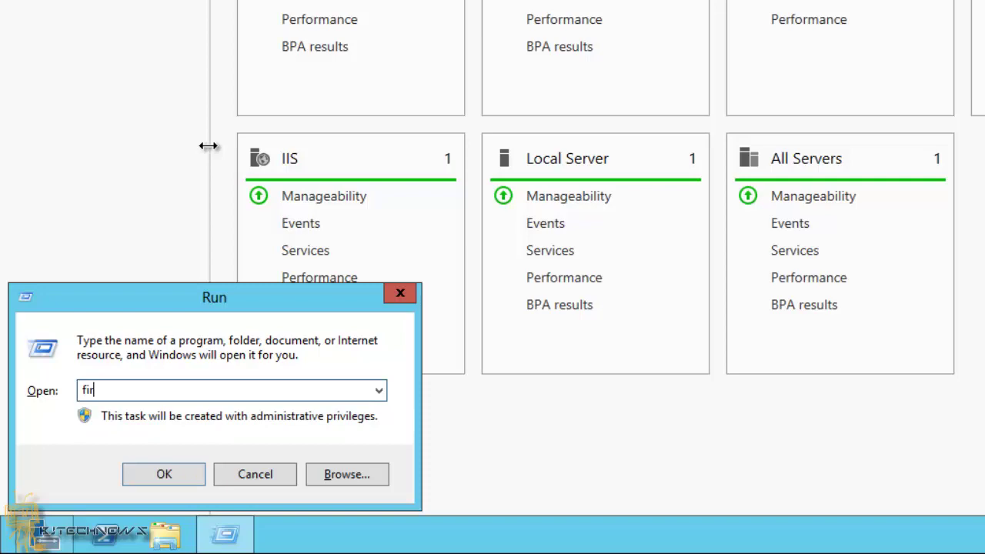
text(all.cpl)
key(Return)
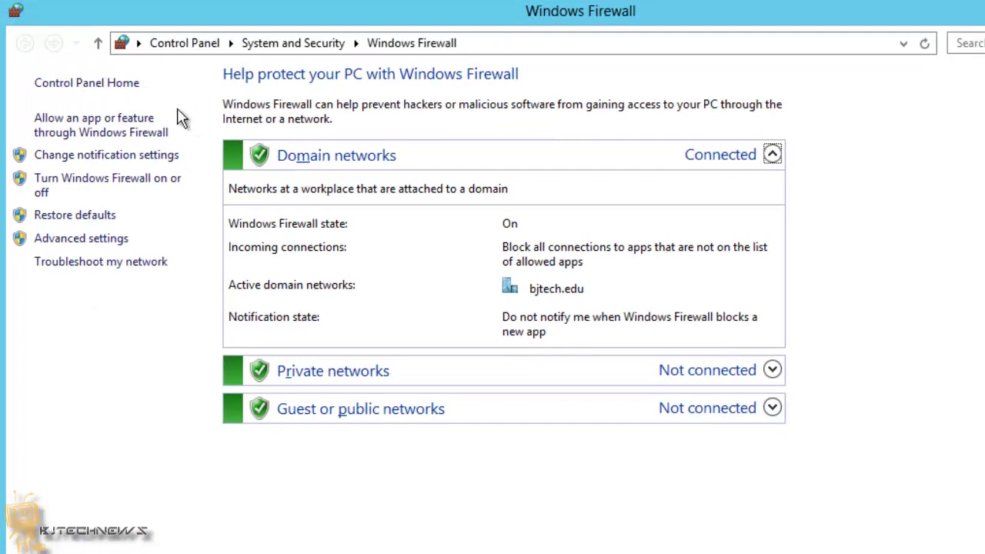
- Turn off Windows Firewall for domain, private and public networks and confirm
click(123, 183)
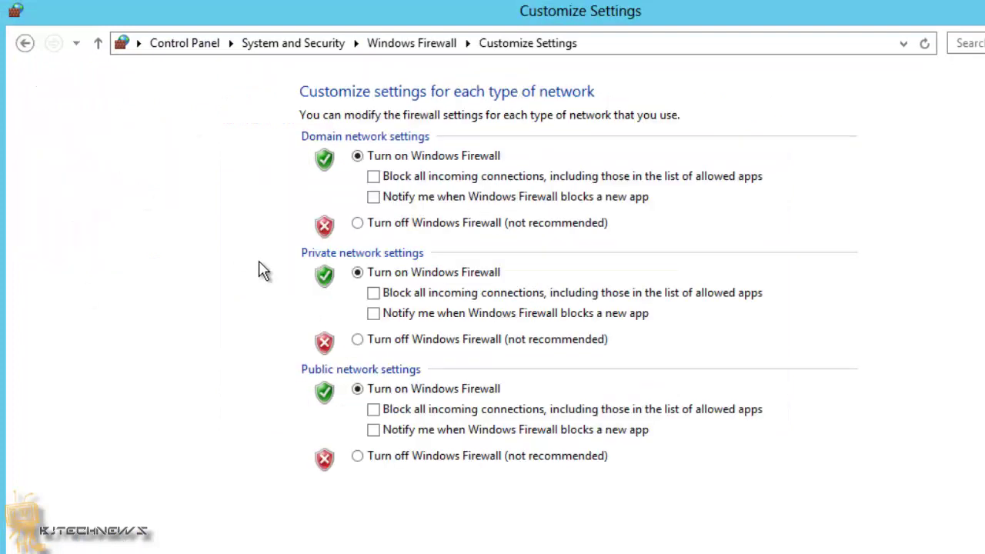
click(357, 223)
click(358, 343)
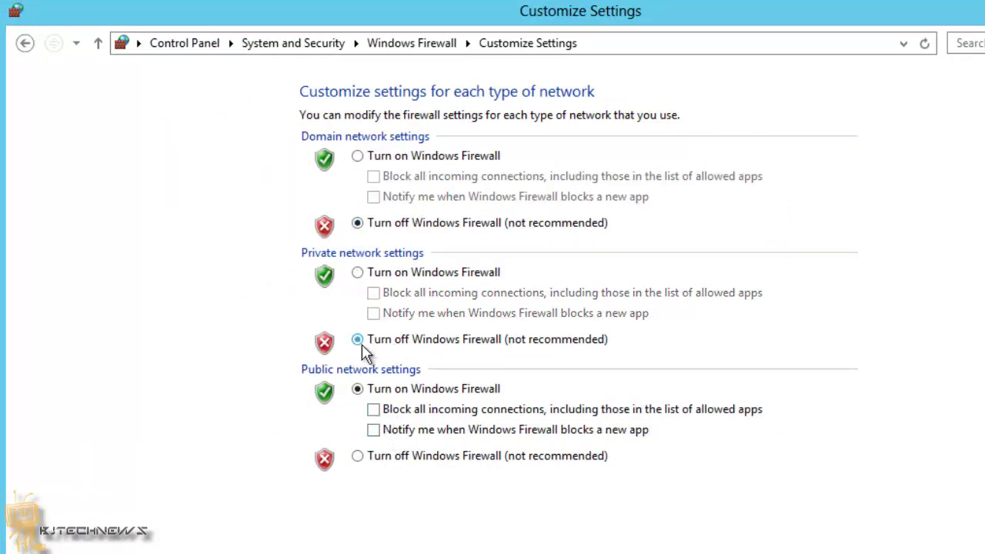
click(362, 459)
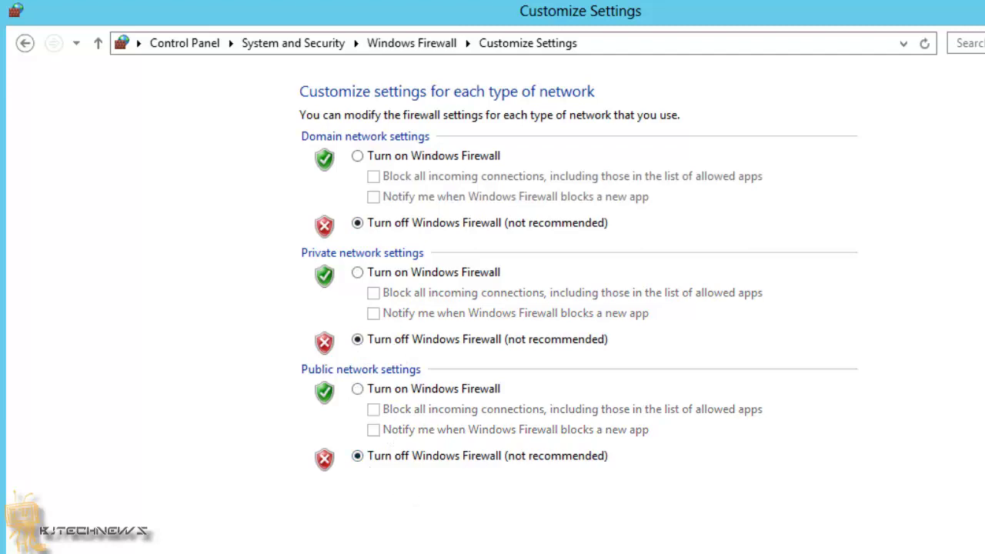
key(Return)
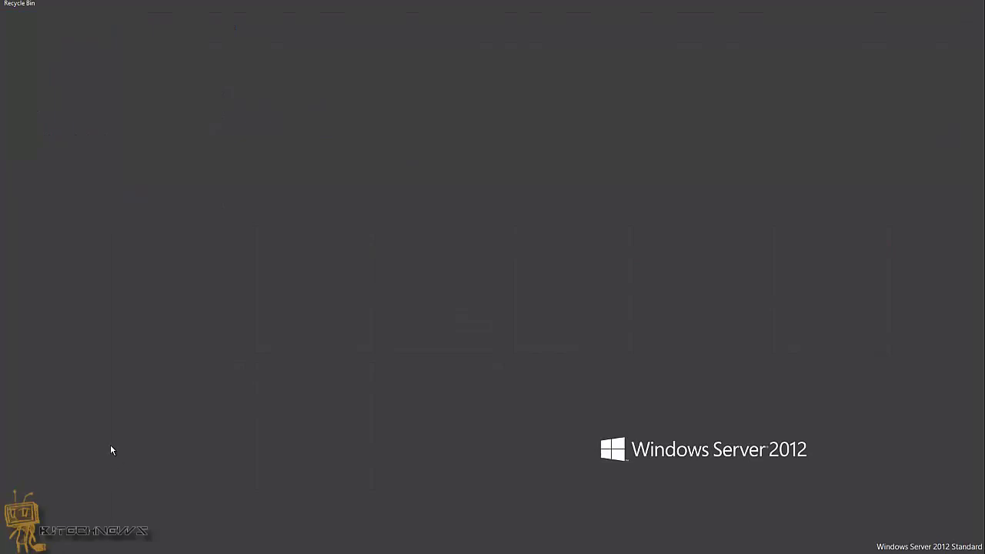
- In Active Directory Users and Computers, set the user's Dial-in network access permission to Allow access
key(super)
click(257, 277)
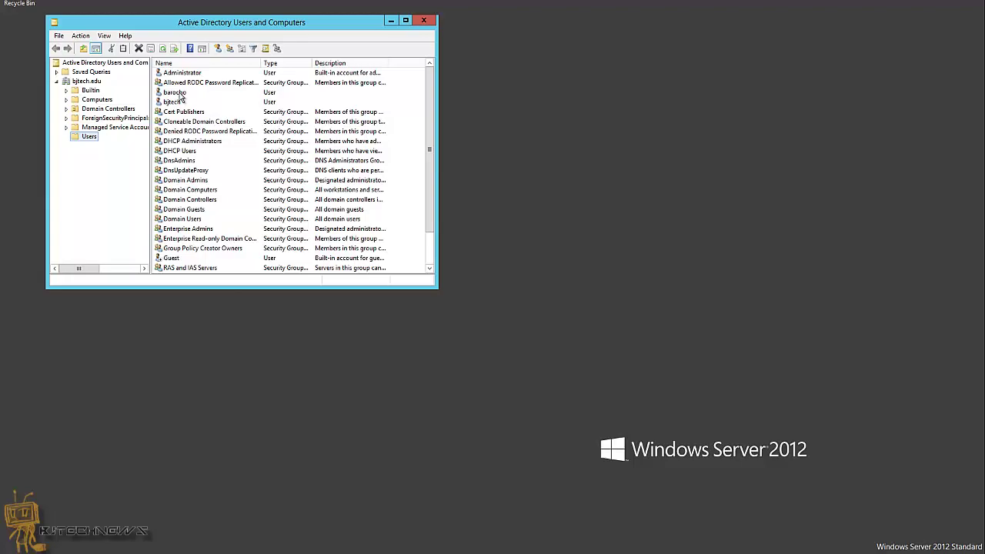
double_click(181, 93)
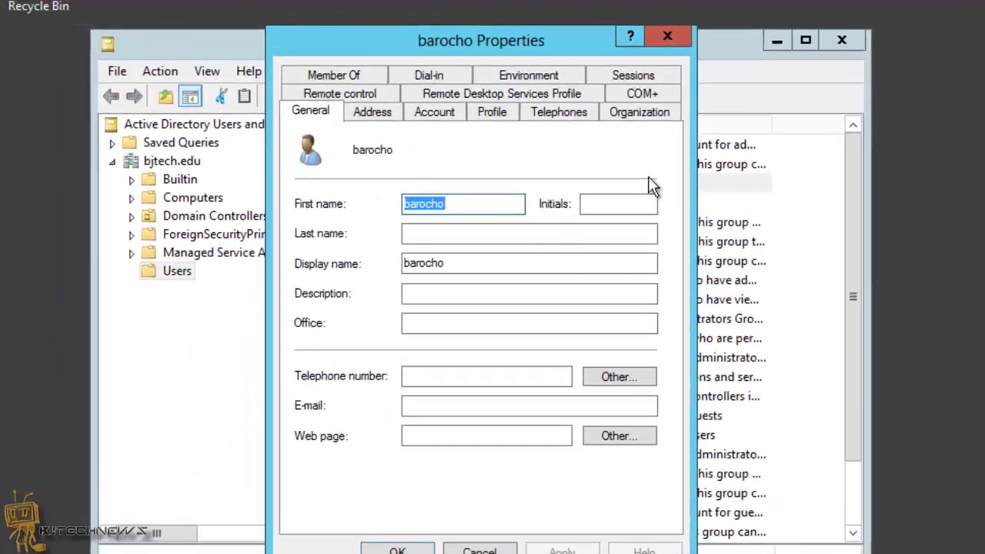
click(429, 77)
drag(483, 40, 614, 91)
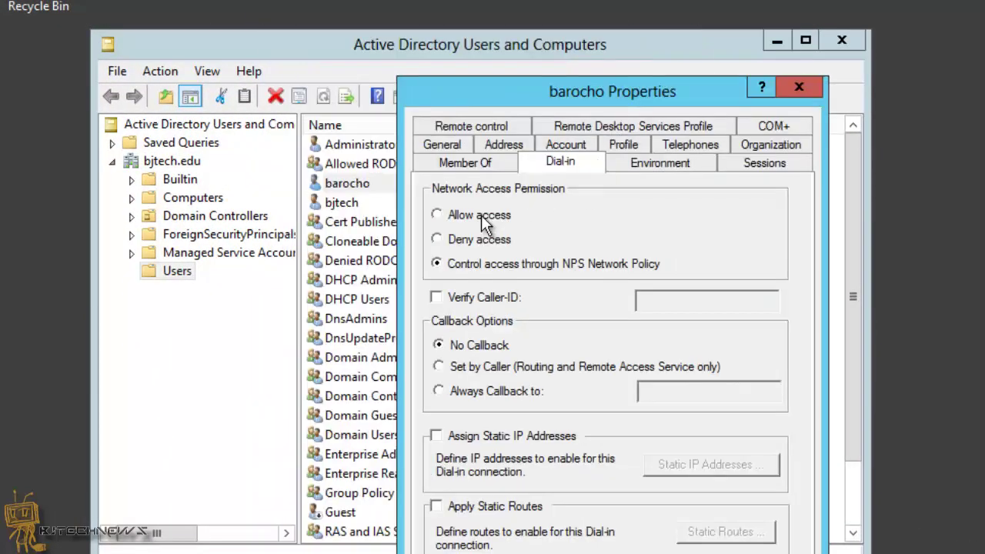
click(441, 214)
key(Return)
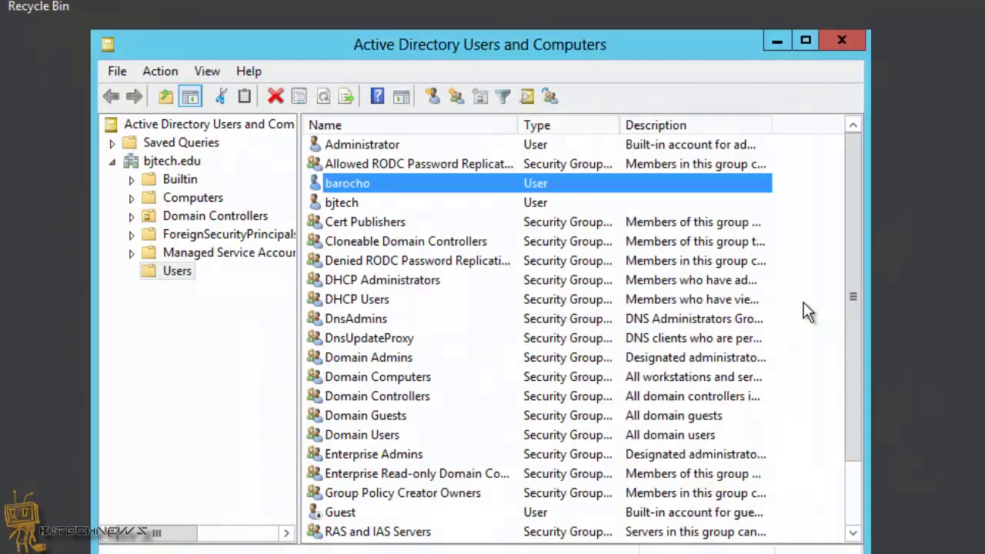
click(853, 47)
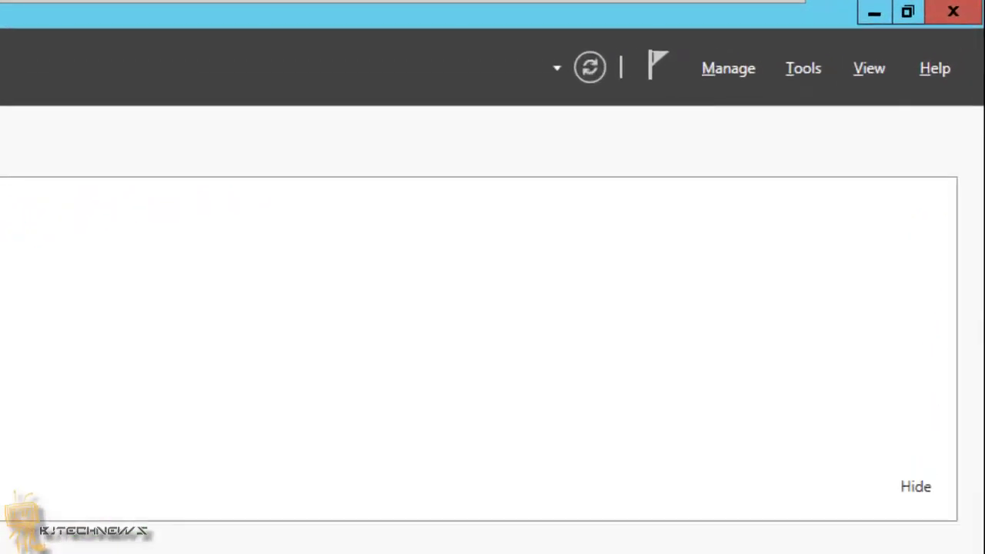
- Start a role-based install on this server, selecting Network Policy and Access Services with its management tools
click(721, 68)
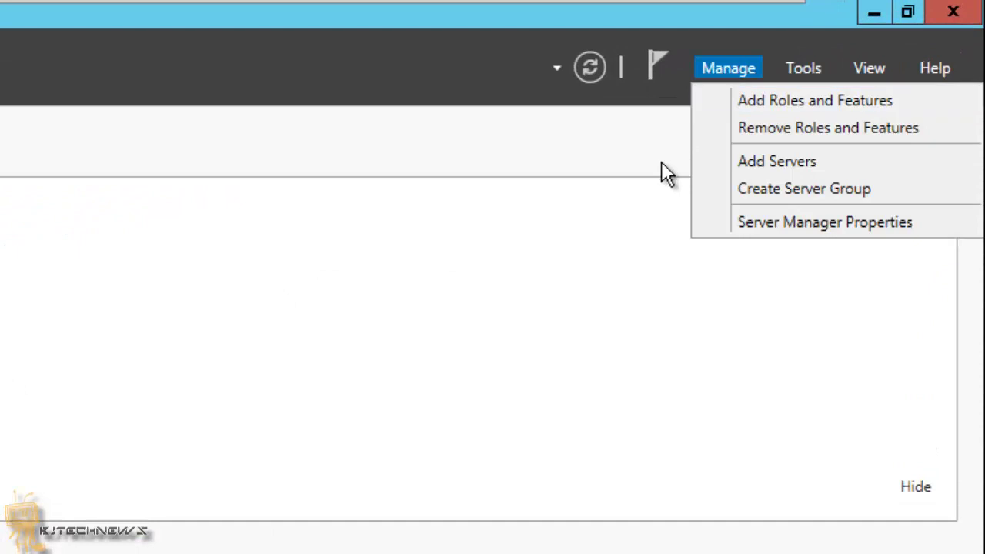
click(829, 102)
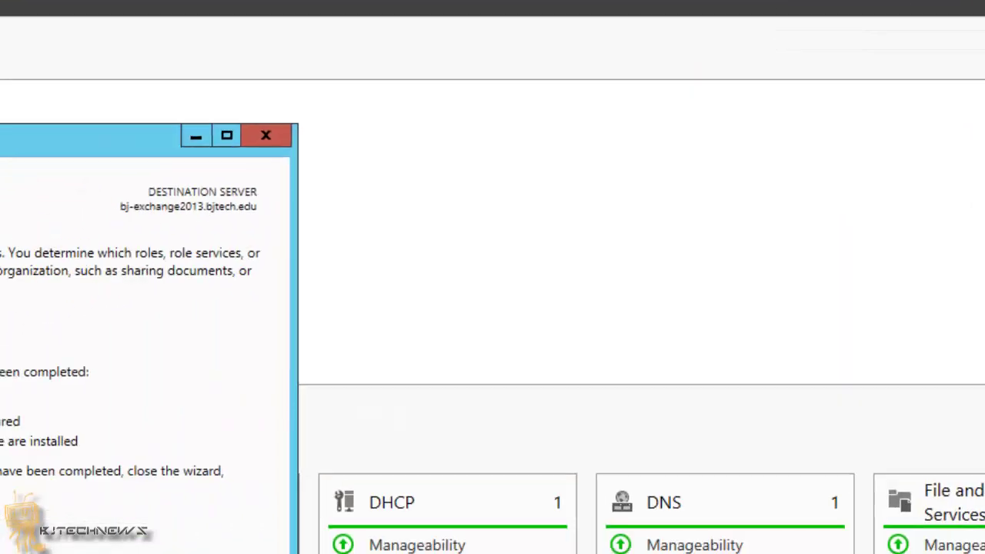
click(602, 512)
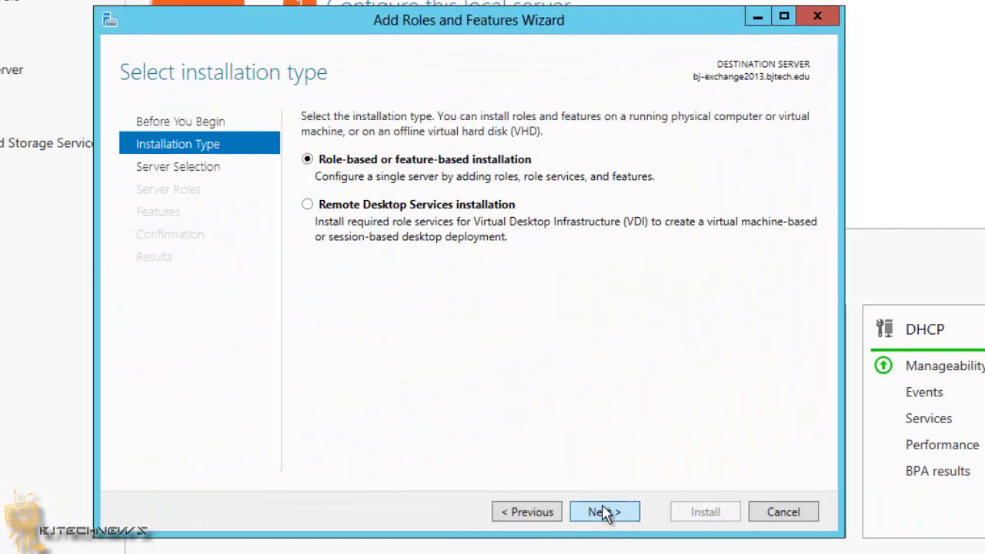
click(603, 512)
click(603, 512)
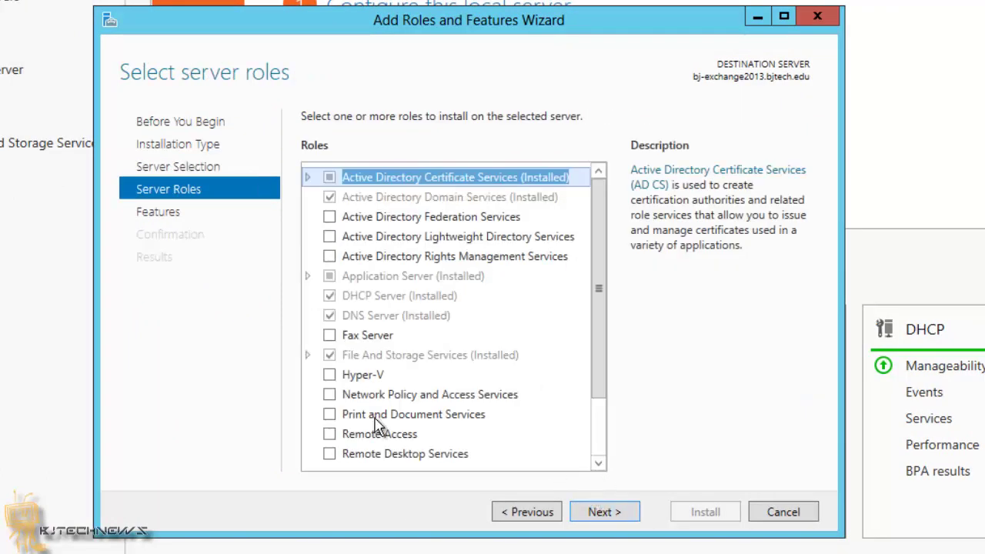
click(326, 397)
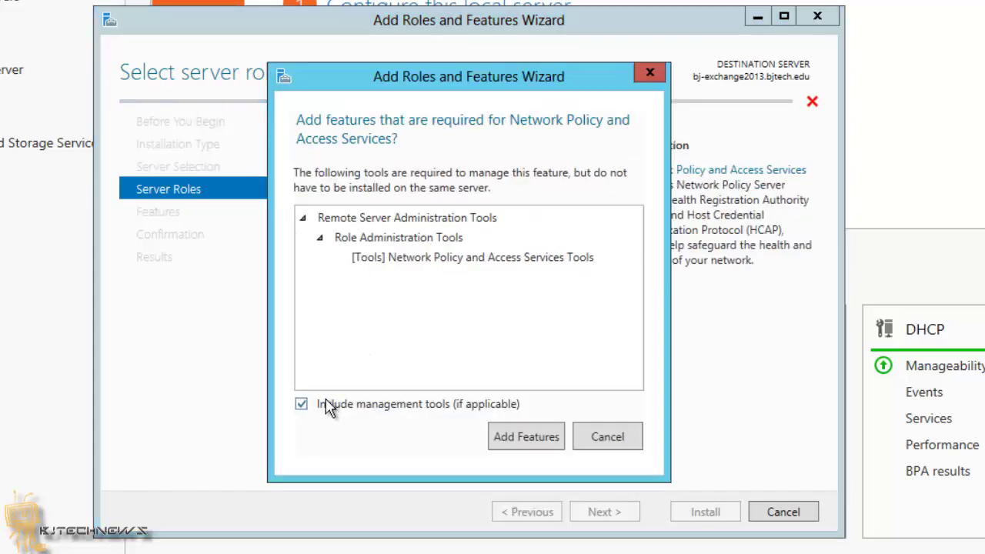
click(513, 442)
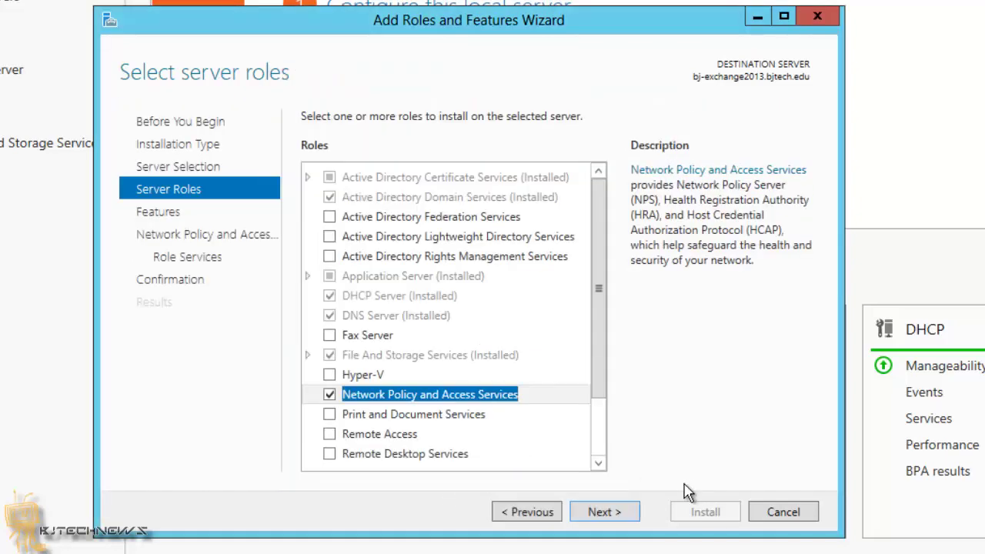
click(609, 521)
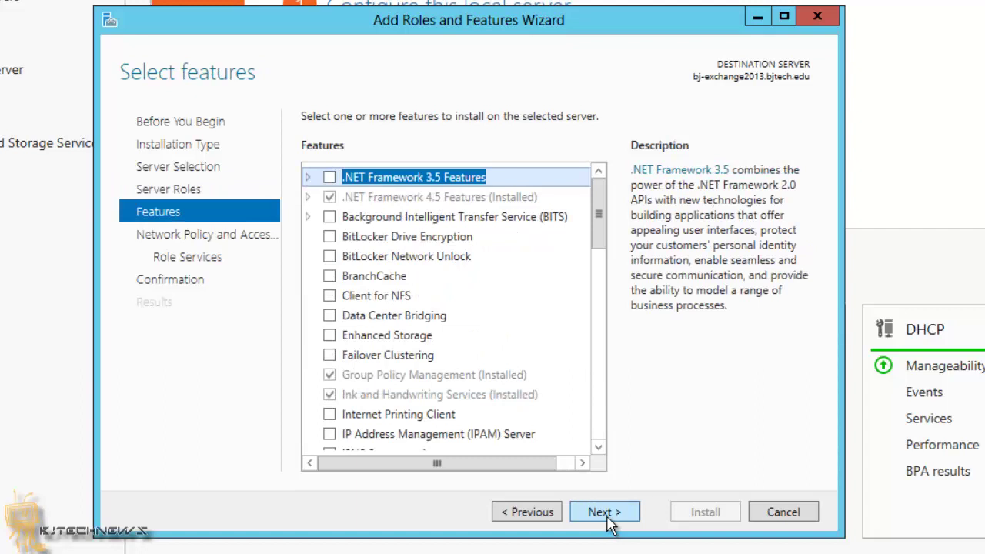
- Keep Network Policy Server, allow automatic restarts, install, then close the wizard and check notifications
click(605, 512)
click(605, 512)
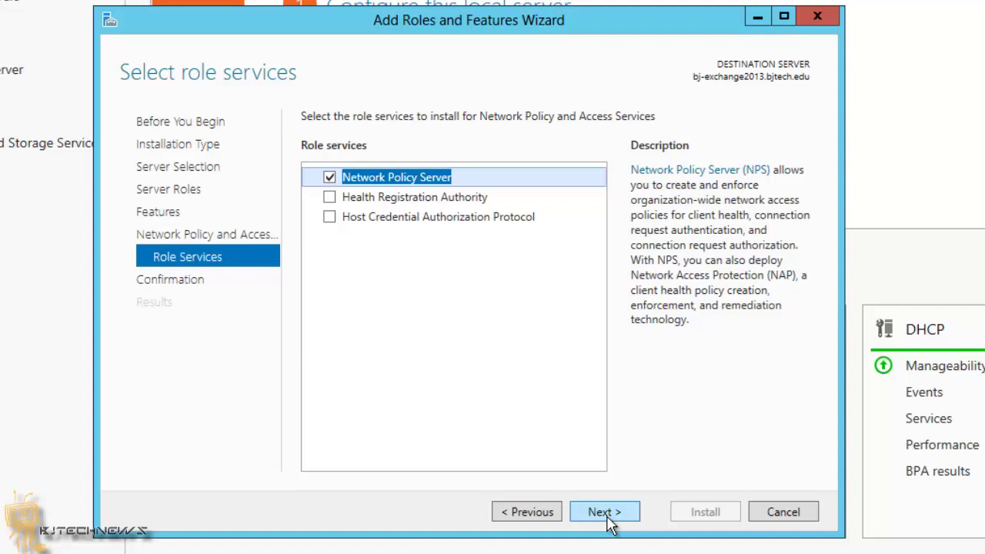
click(605, 512)
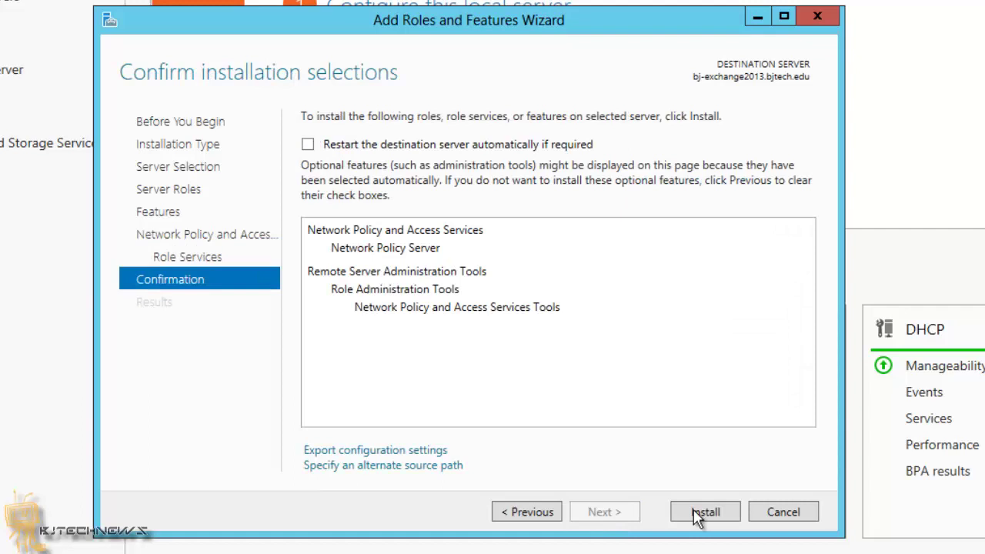
click(307, 146)
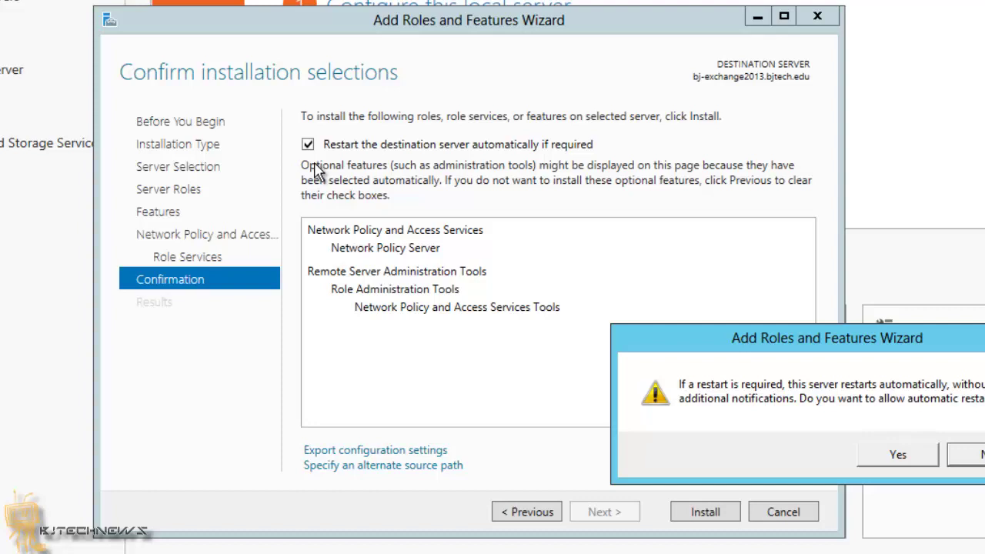
click(897, 459)
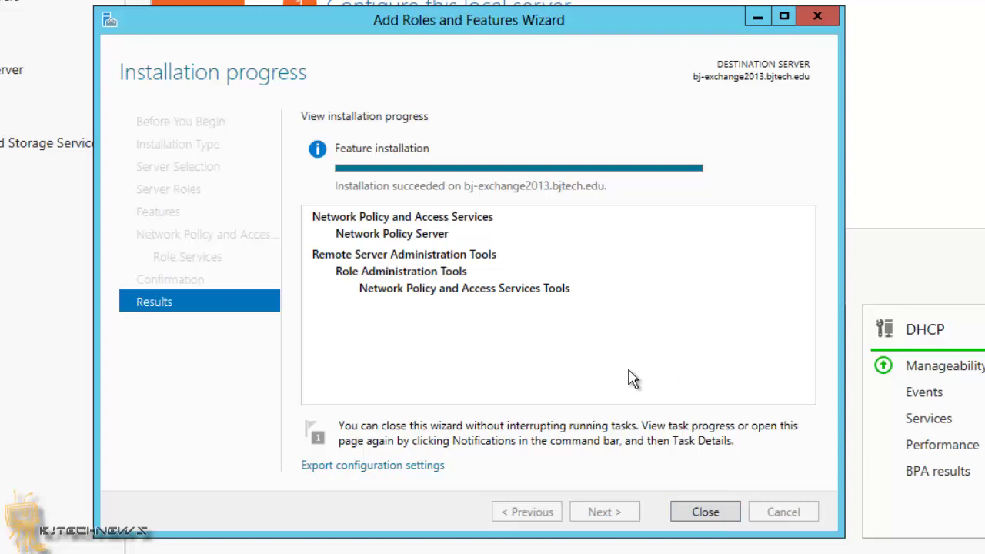
click(705, 515)
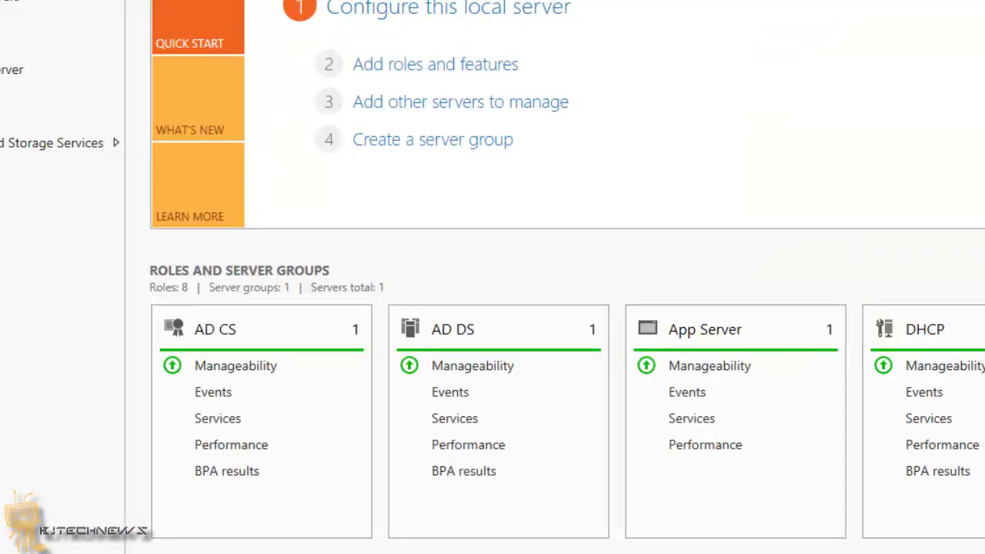
click(759, 44)
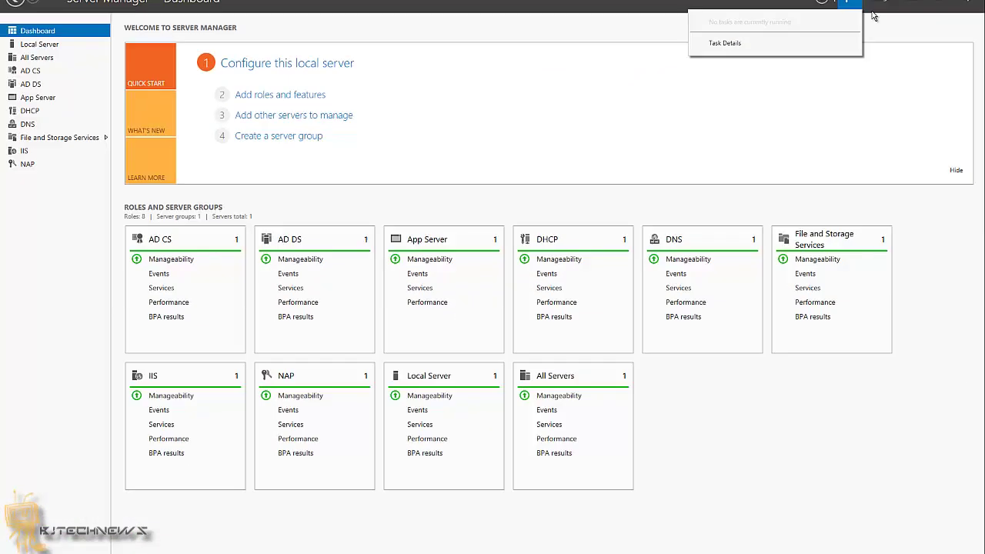
- Begin a role-based install selecting the Remote Access role and its required features
click(877, 8)
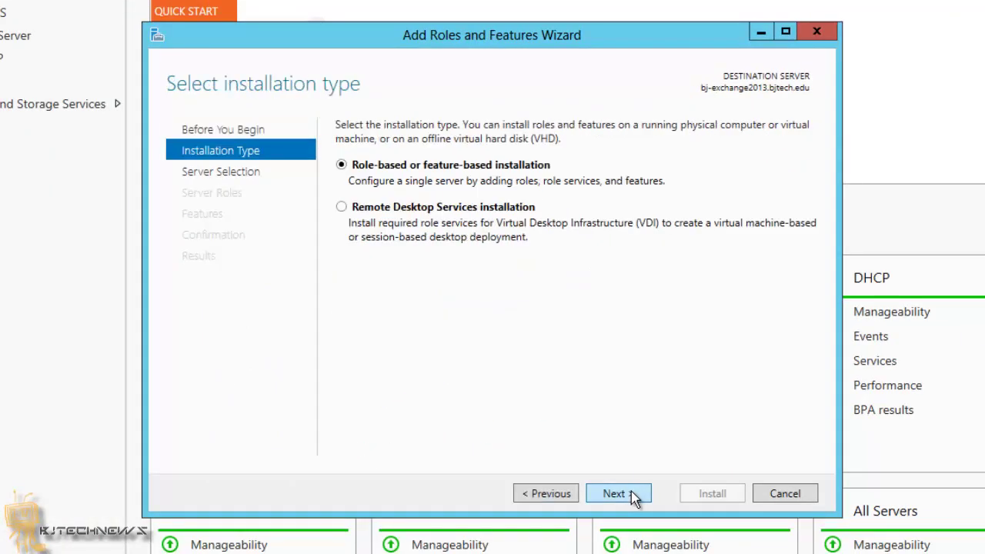
click(634, 493)
click(634, 493)
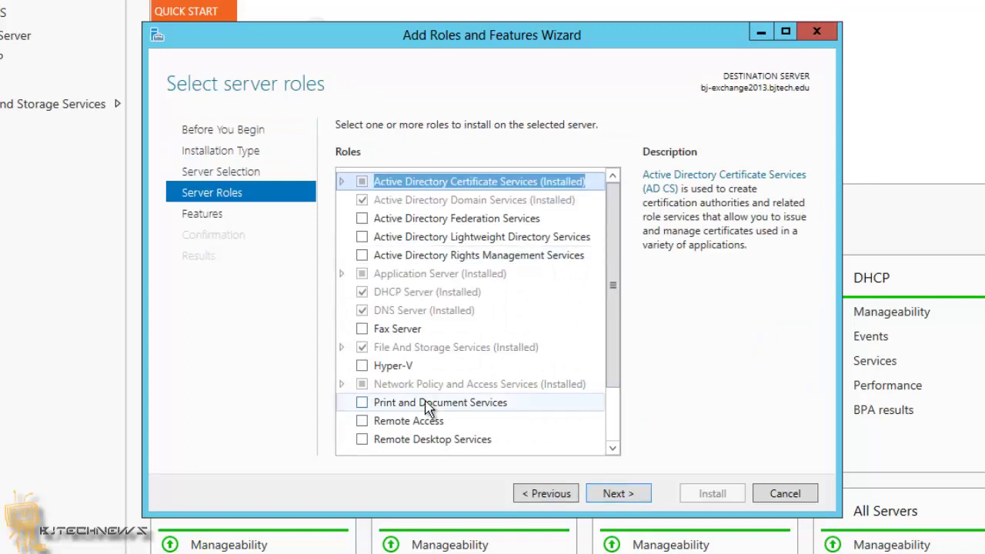
click(362, 421)
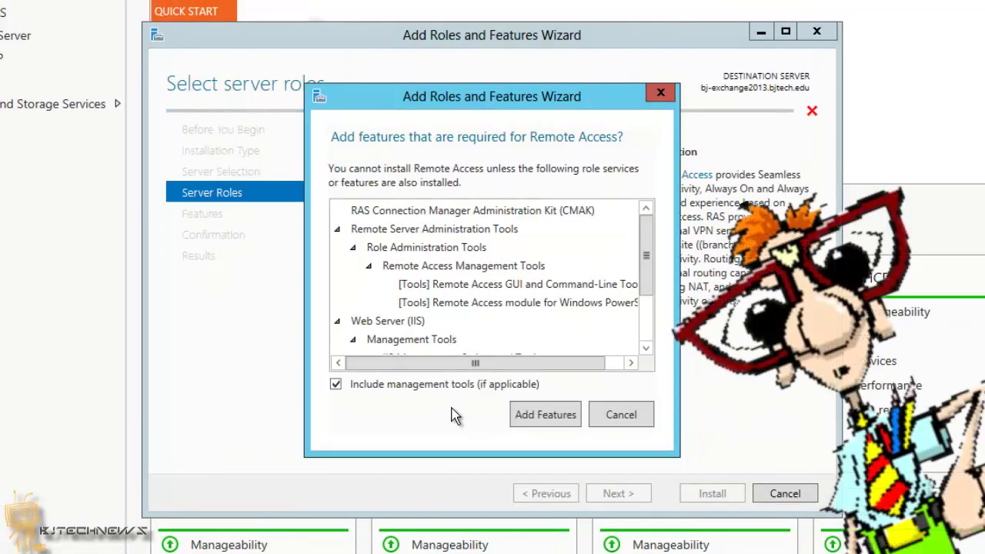
click(540, 420)
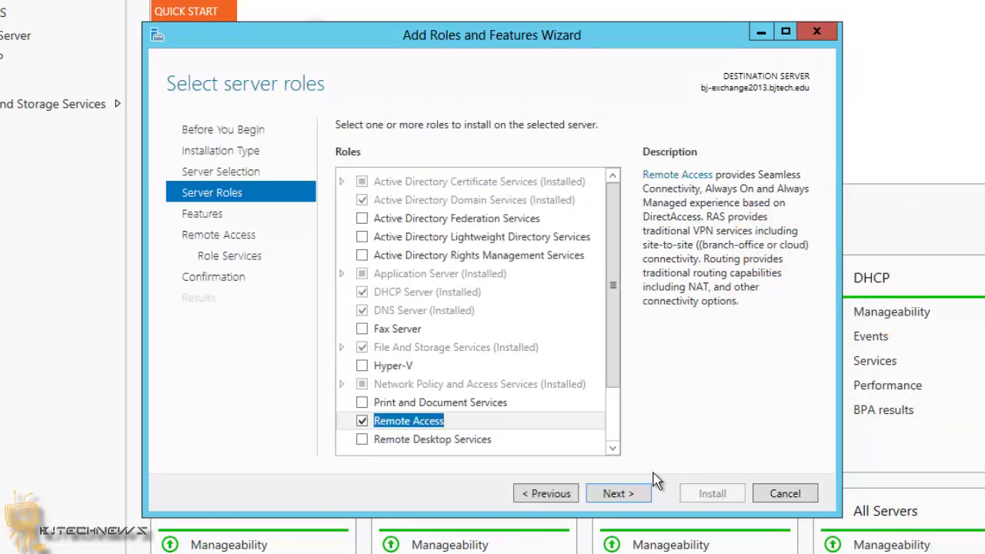
click(619, 495)
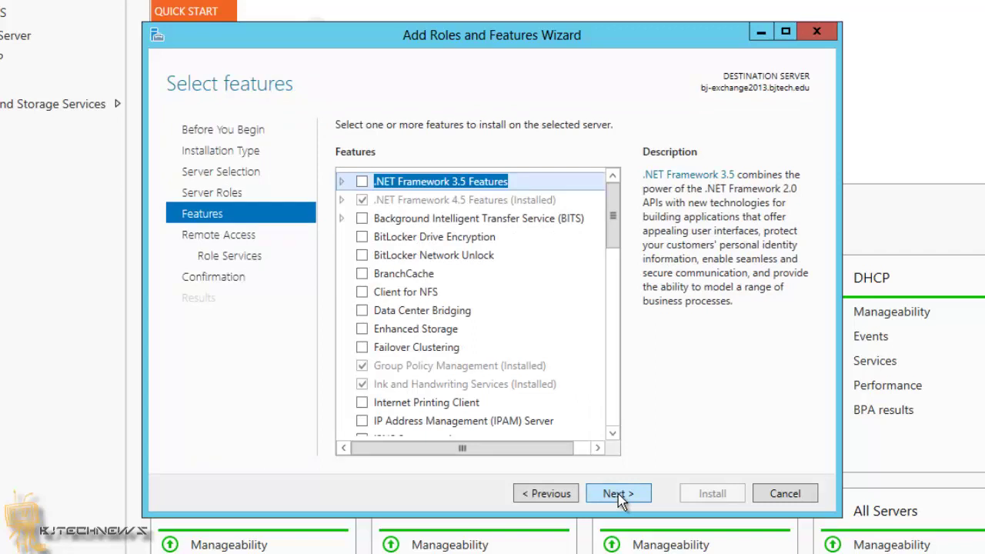
- Choose DirectAccess and VPN (RAS) plus Routing role services and allow automatic restarts
click(619, 495)
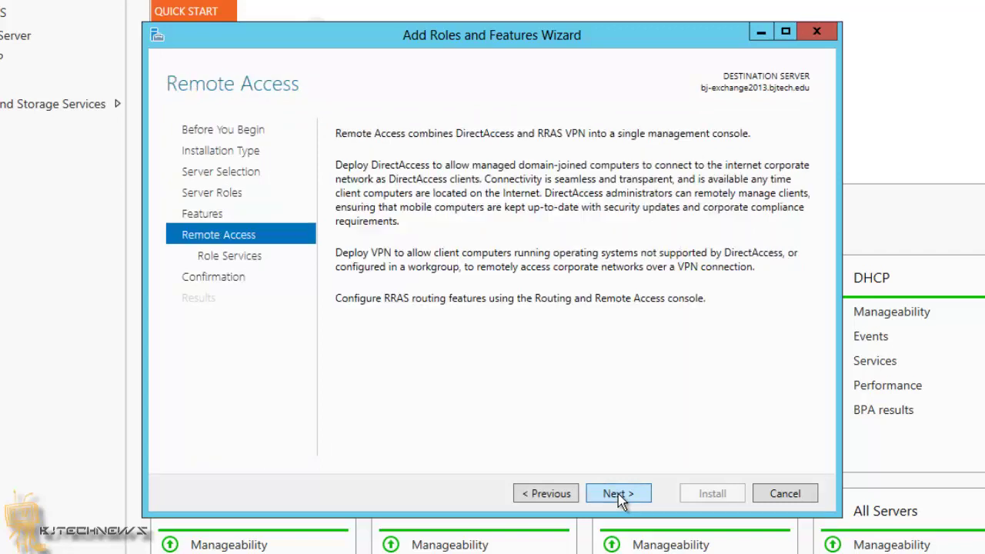
click(619, 495)
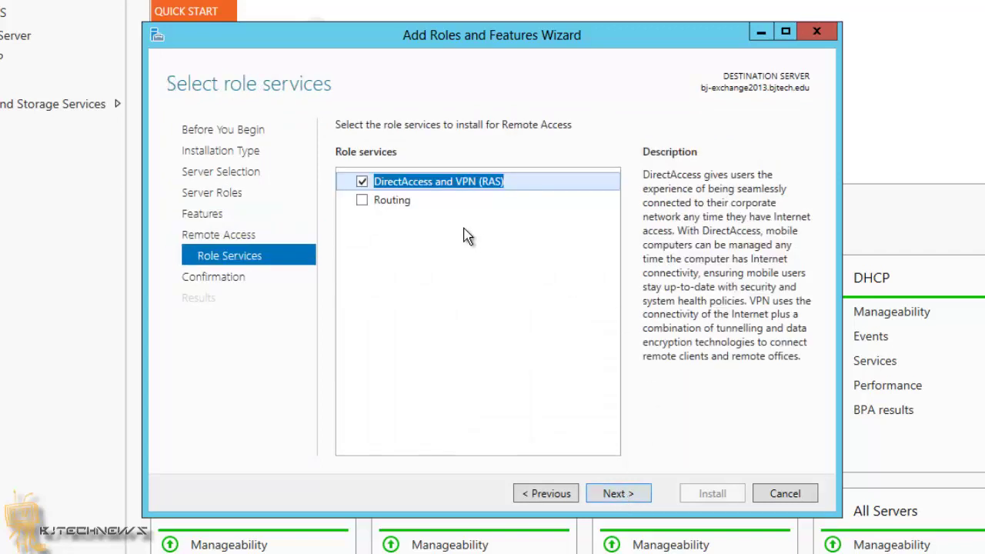
click(362, 201)
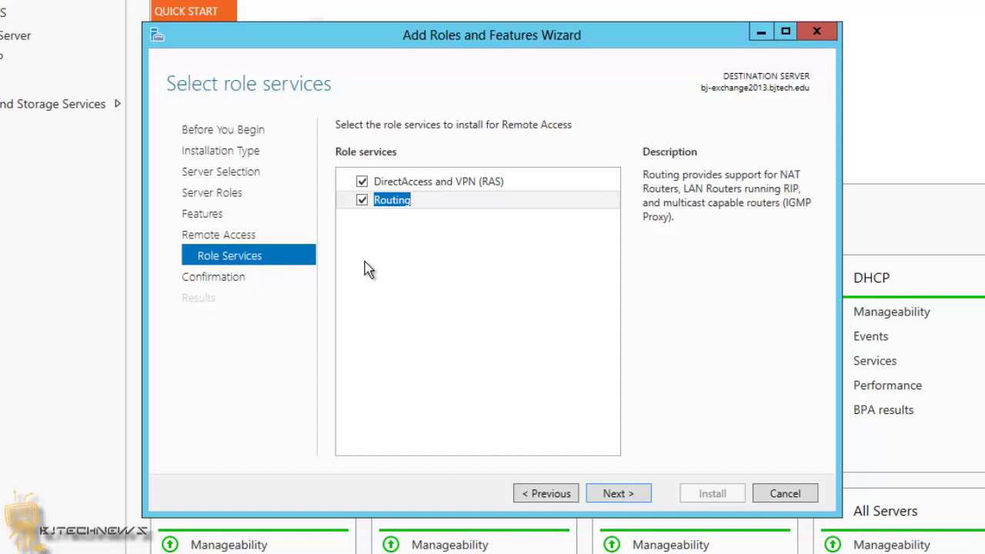
click(618, 493)
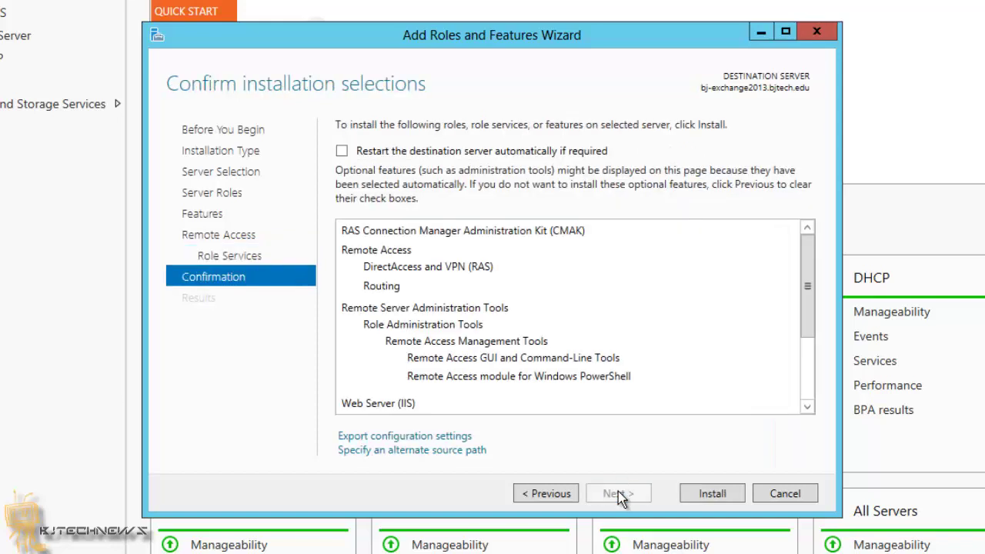
click(343, 151)
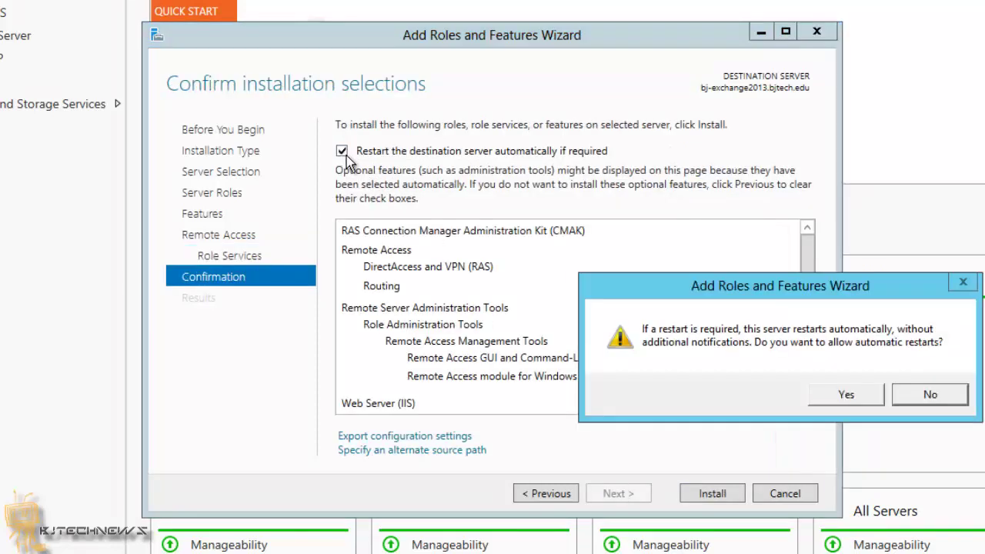
click(848, 392)
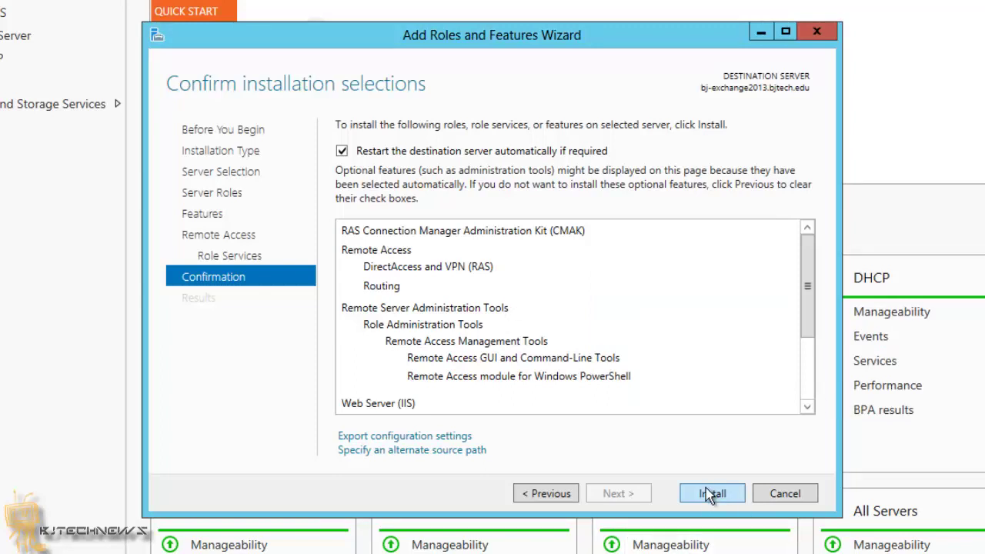
- Install the Remote Access role and close the wizard once installation succeeds
click(706, 489)
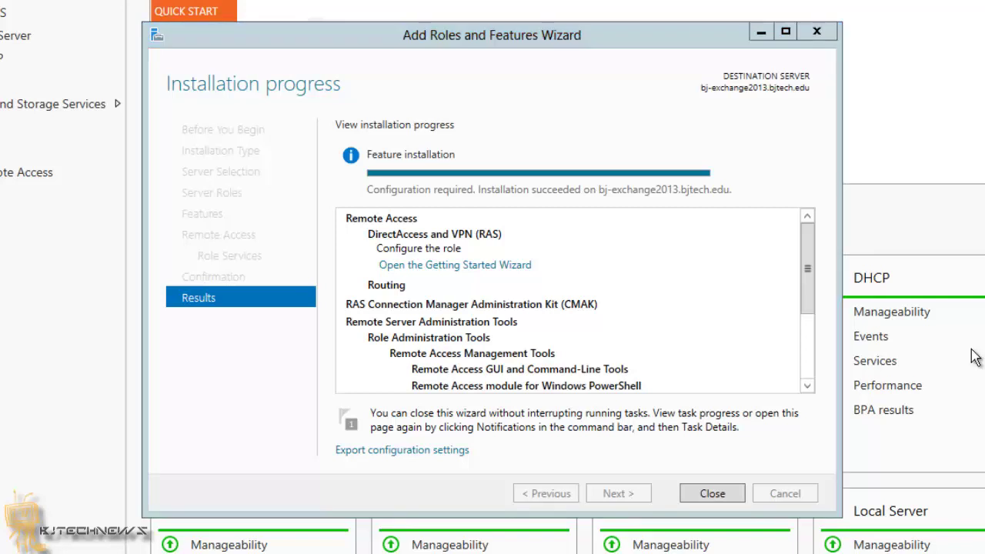
click(712, 493)
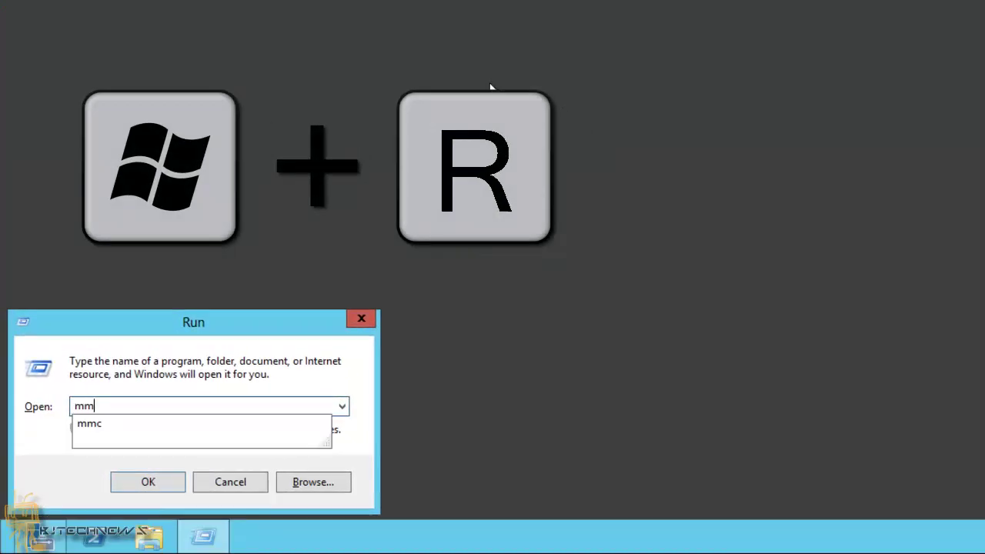
- Run mmc and add the Certificates snap-in for the local computer's account
text(c)
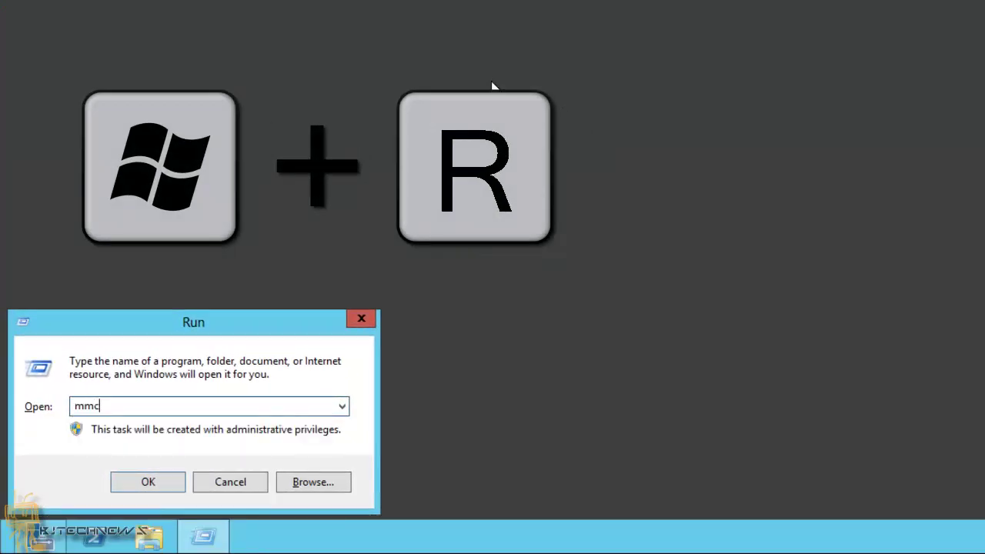
click(143, 481)
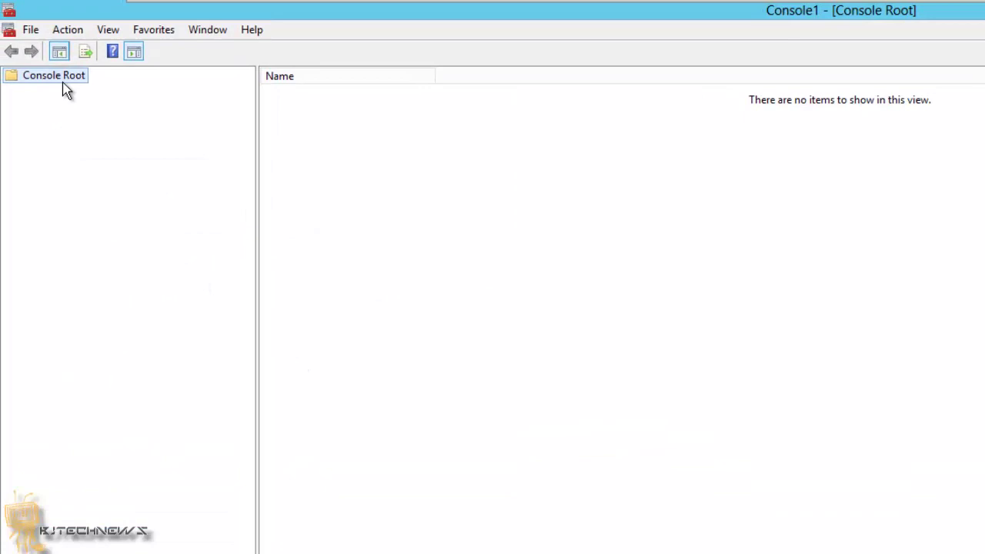
click(31, 29)
click(80, 132)
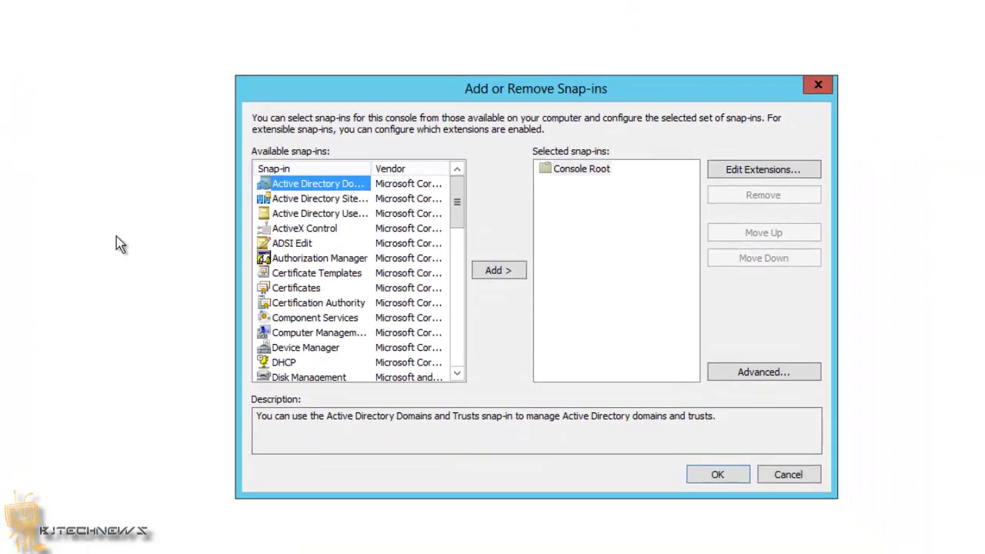
click(282, 288)
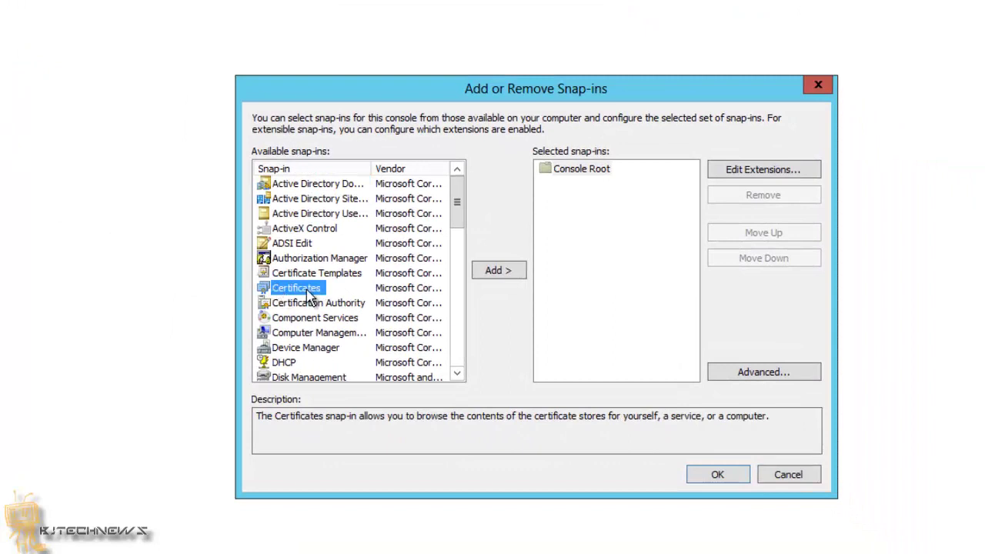
click(498, 273)
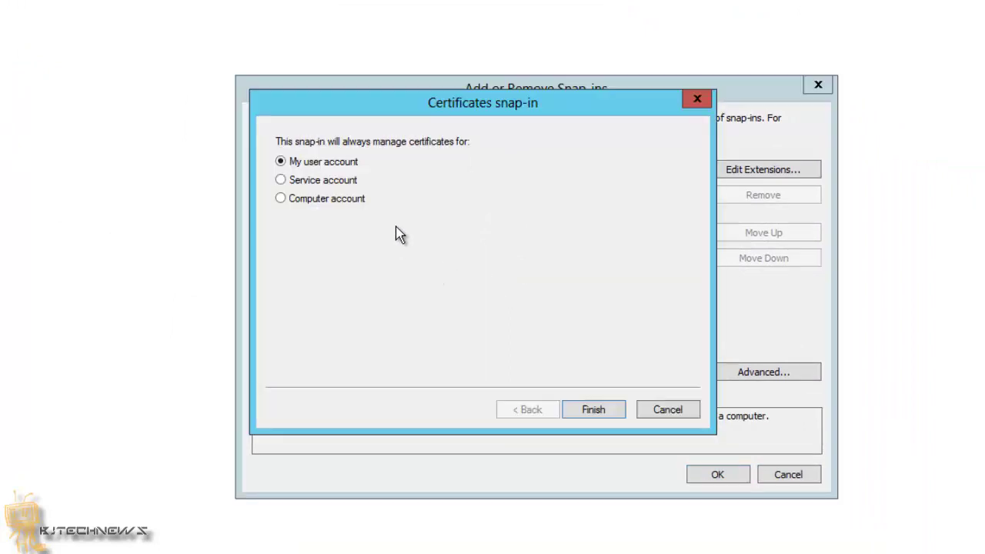
click(296, 202)
click(607, 409)
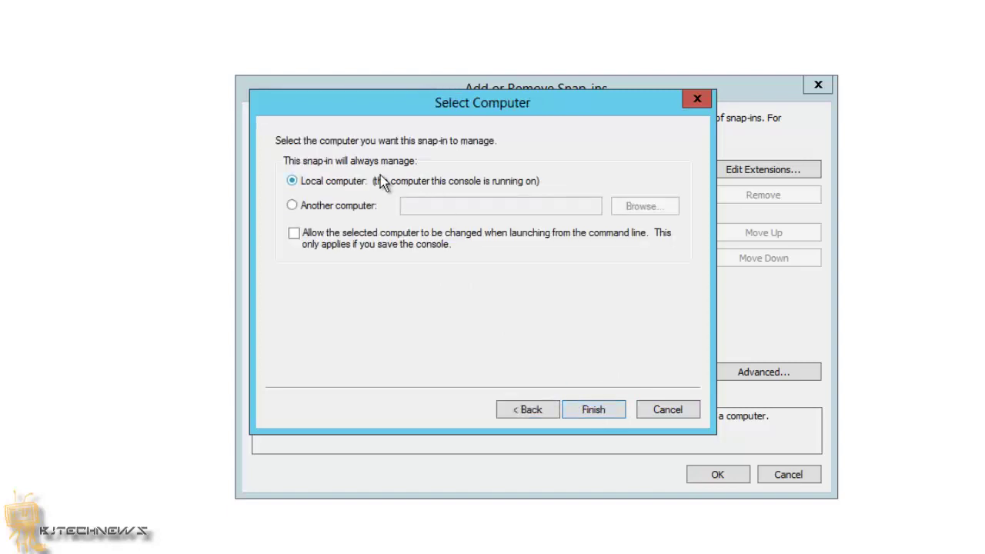
click(594, 414)
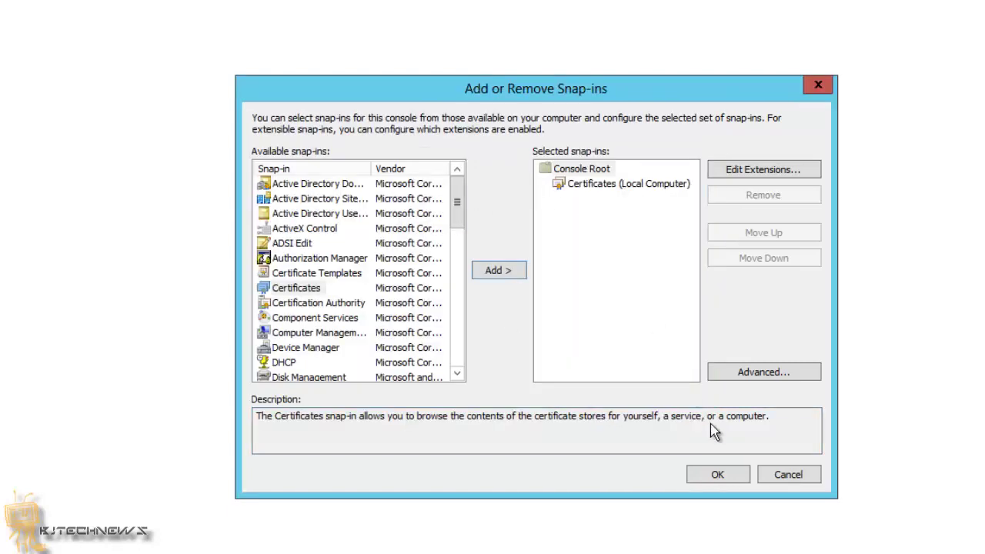
click(705, 479)
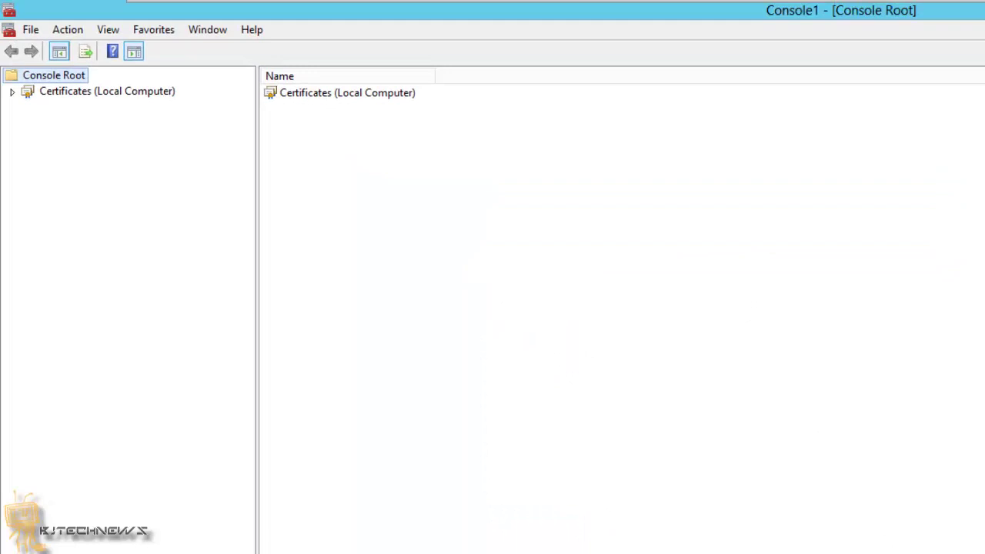
- Under Certificates (Local Computer) > Personal > Certificates, choose All Tasks > Request New Certificate
click(11, 91)
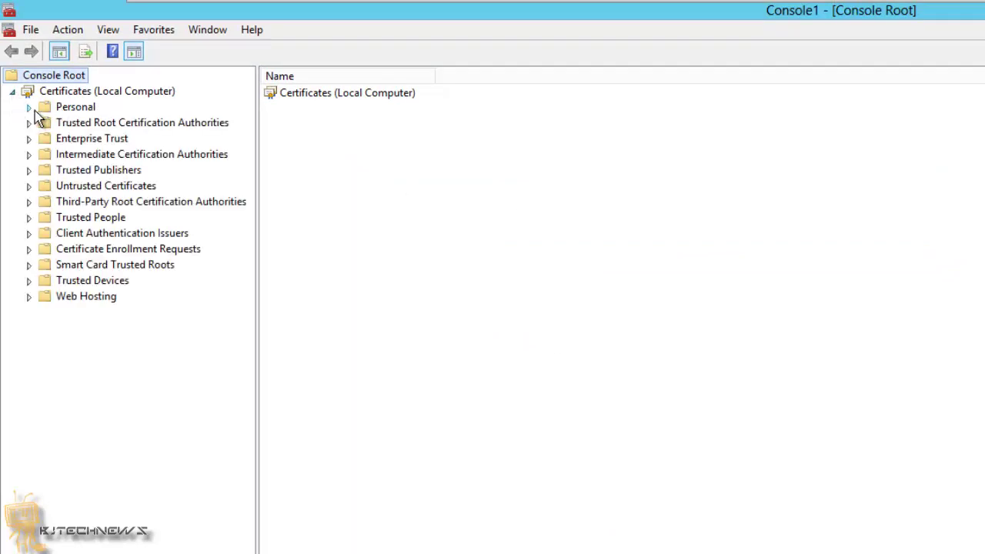
click(29, 108)
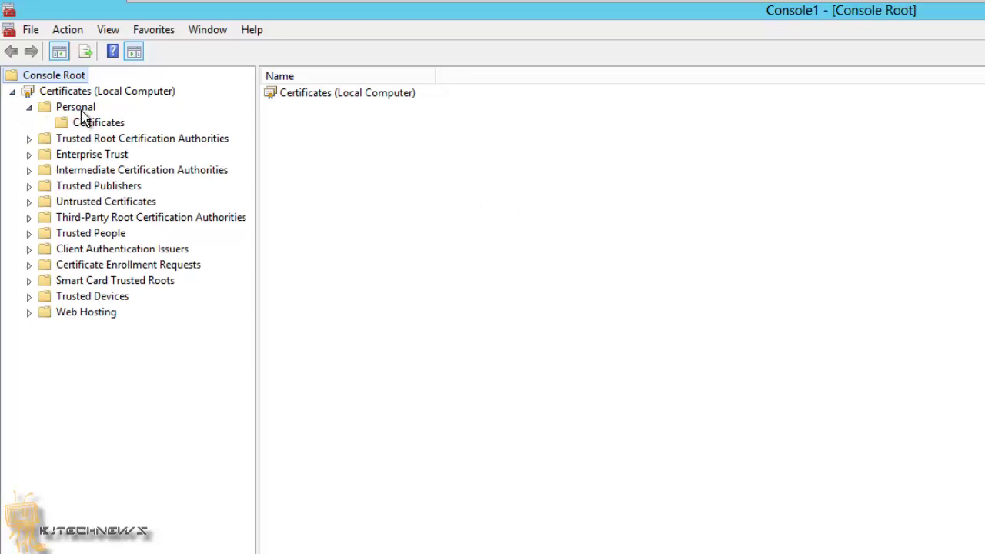
click(97, 126)
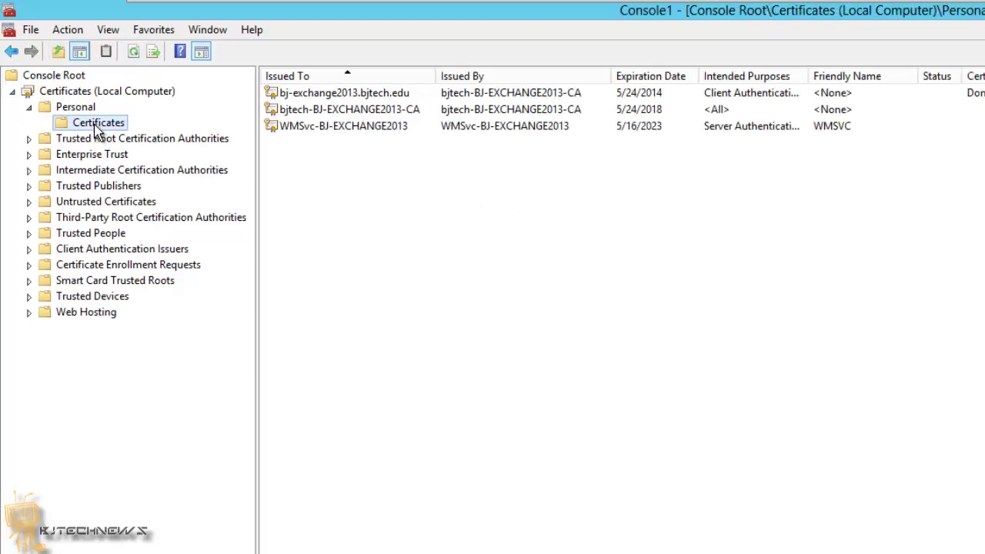
right_click(96, 128)
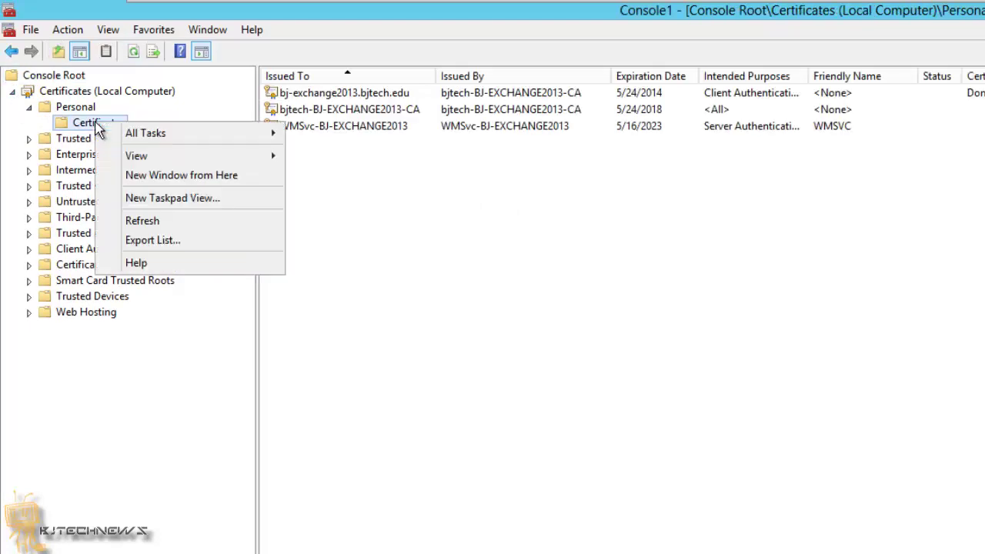
mouse_move(132, 136)
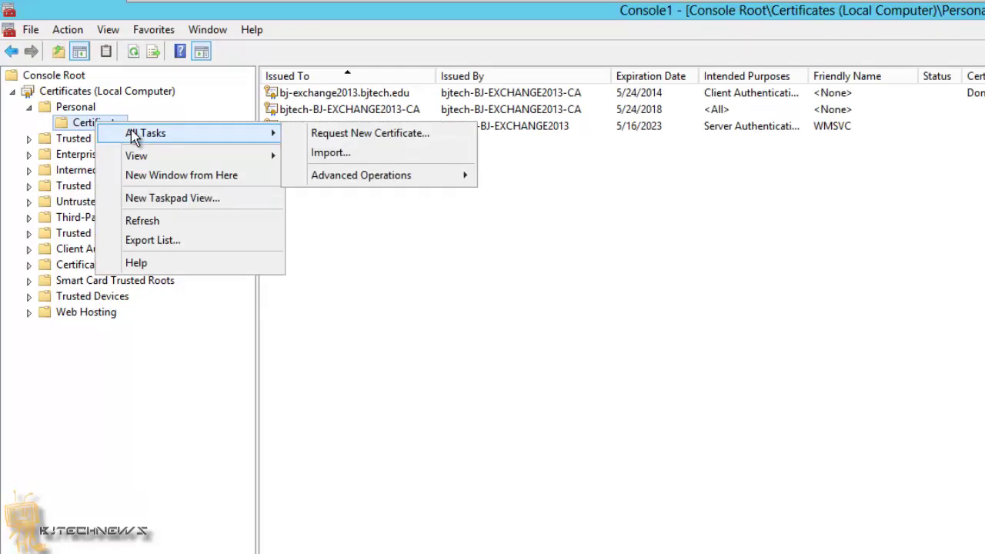
click(331, 135)
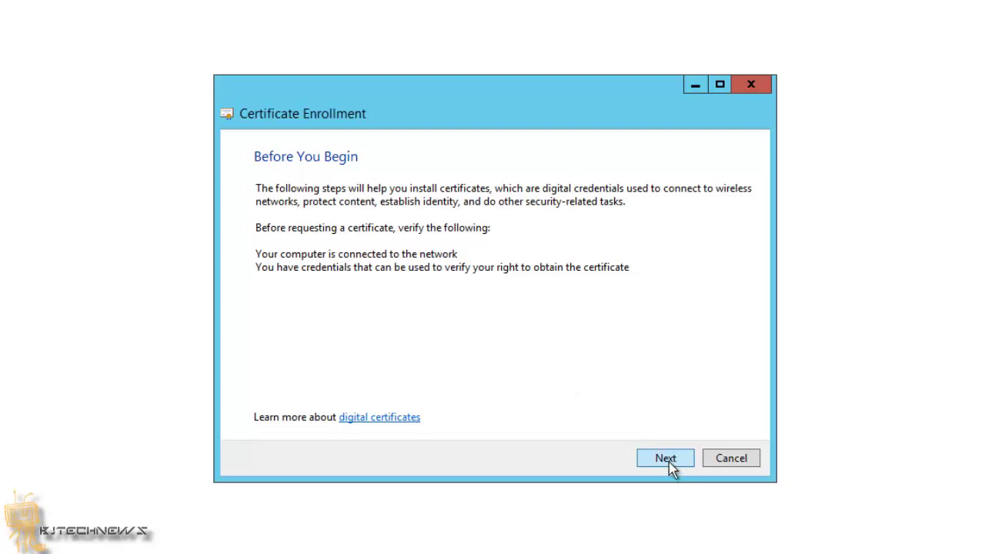
- Proceed with Active Directory Enrollment Policy and scroll the template list to SSTP-VPN
click(666, 459)
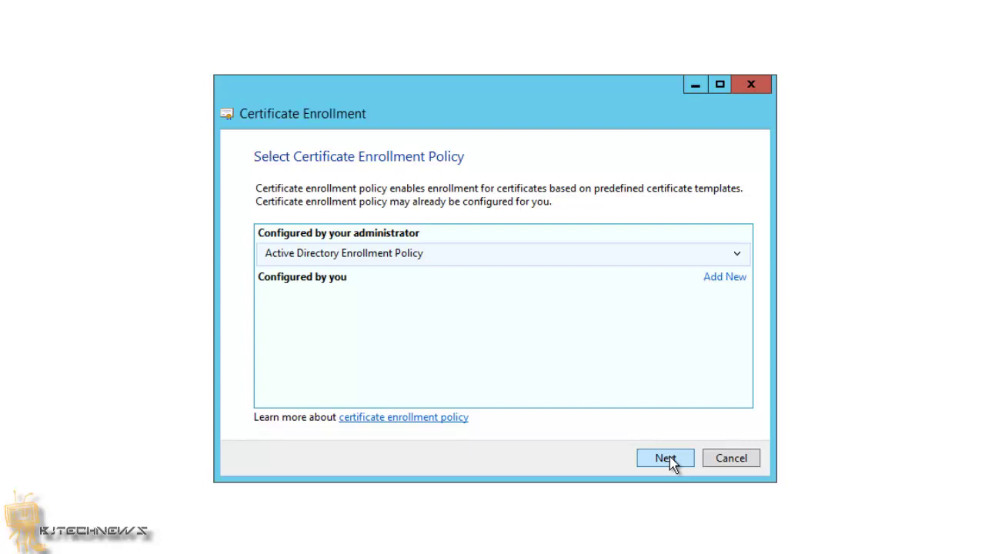
click(663, 465)
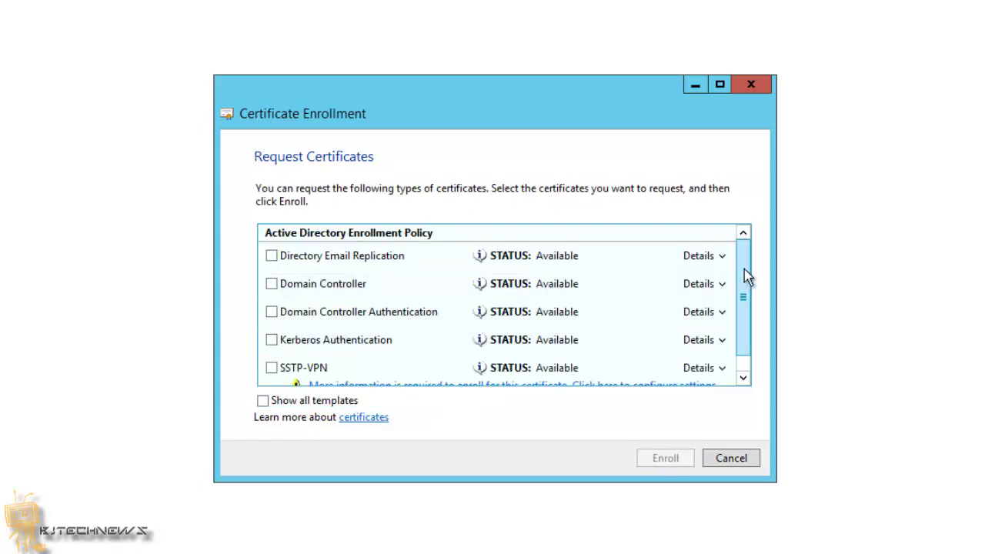
drag(744, 269, 747, 282)
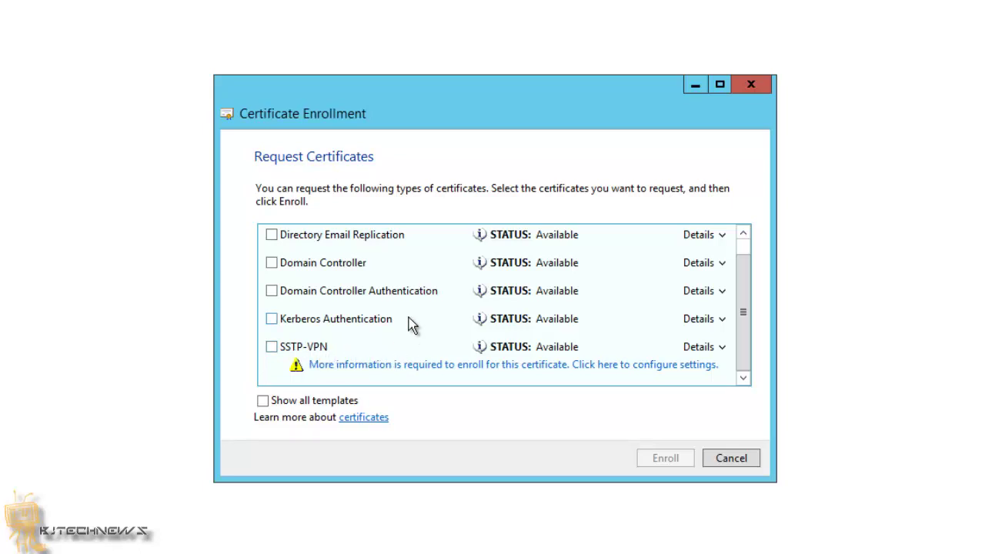
- In the SSTP-VPN certificate properties, add the subject Common name vpn.bjn.com
click(410, 375)
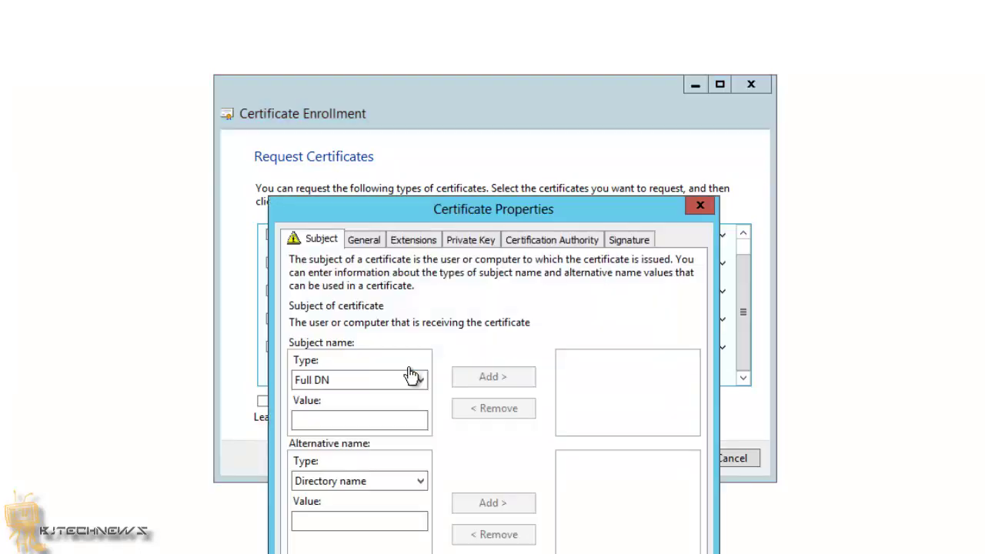
drag(409, 218, 406, 151)
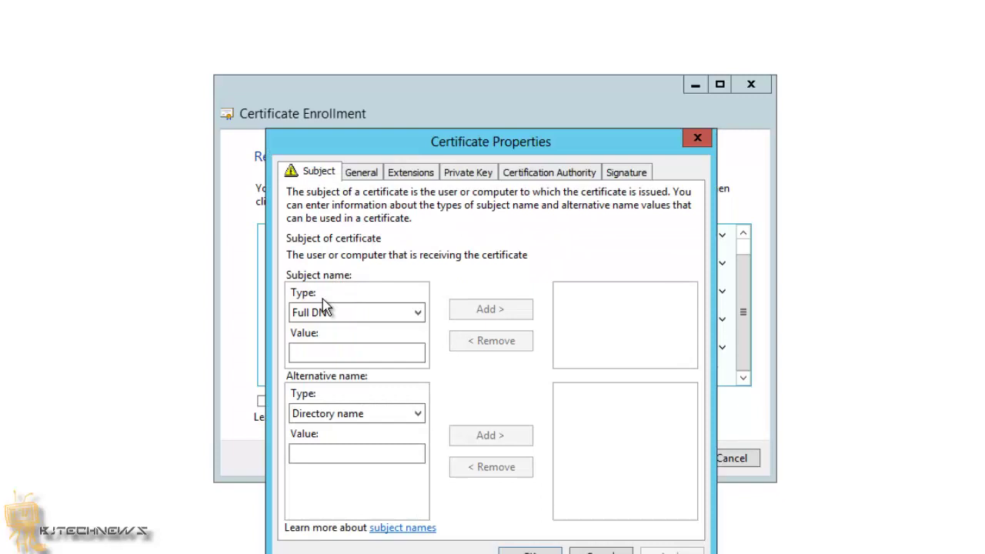
click(365, 316)
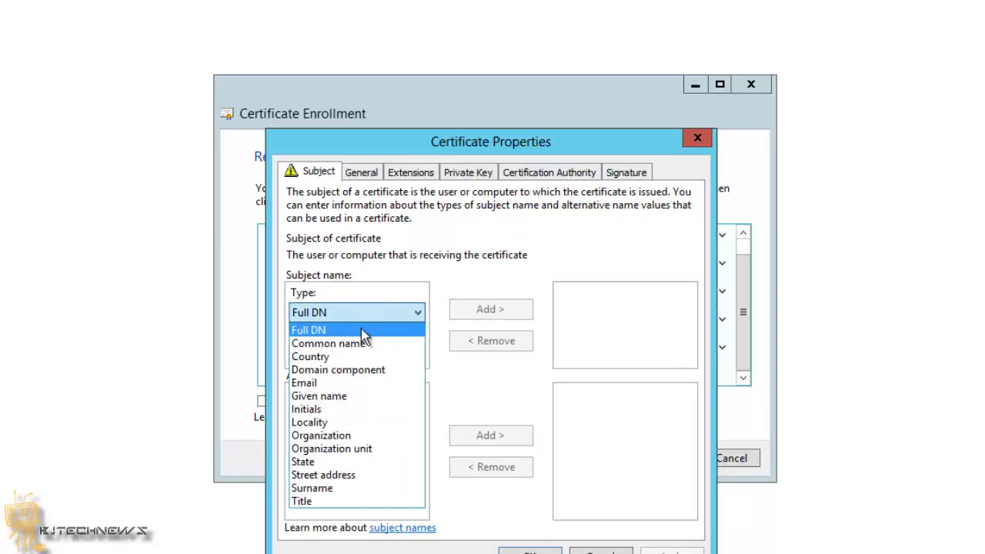
click(359, 344)
click(351, 351)
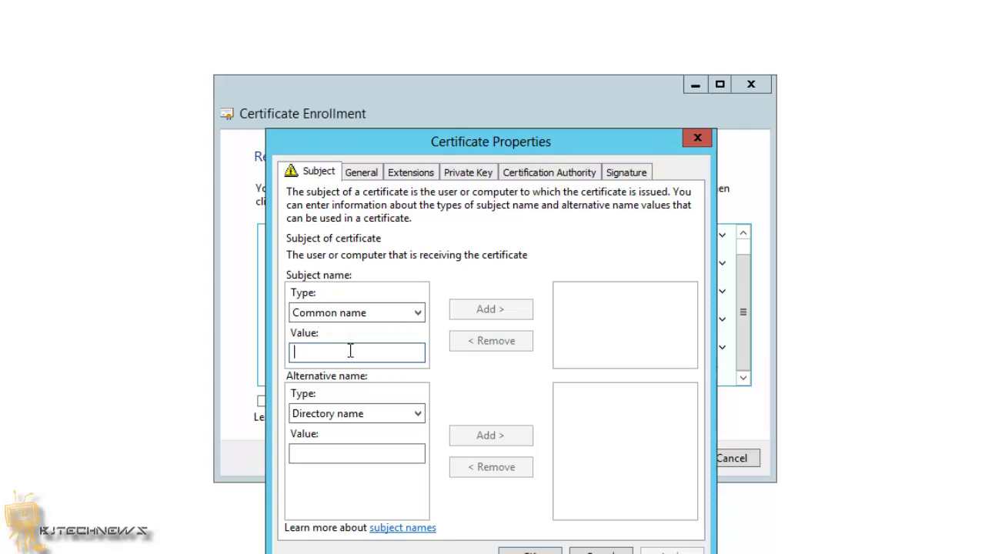
text(vpn)
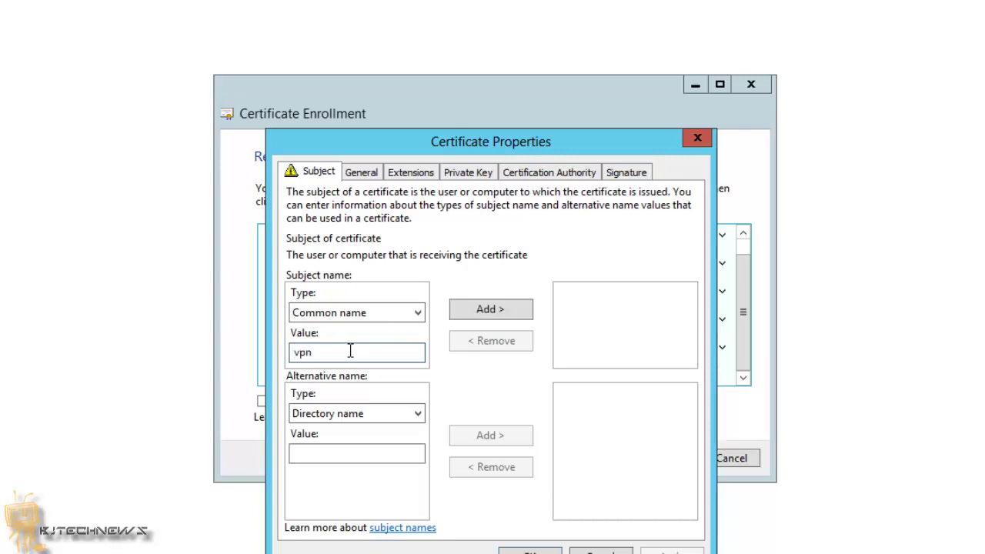
text(.bjn.com)
click(482, 310)
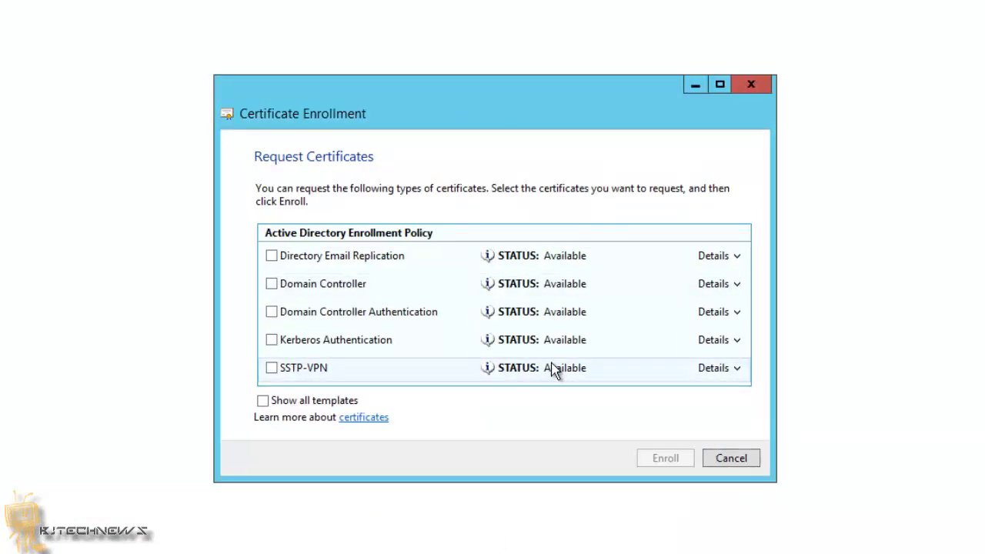
- Tick the SSTP-VPN template, enroll it, and view the enrollment details
click(271, 369)
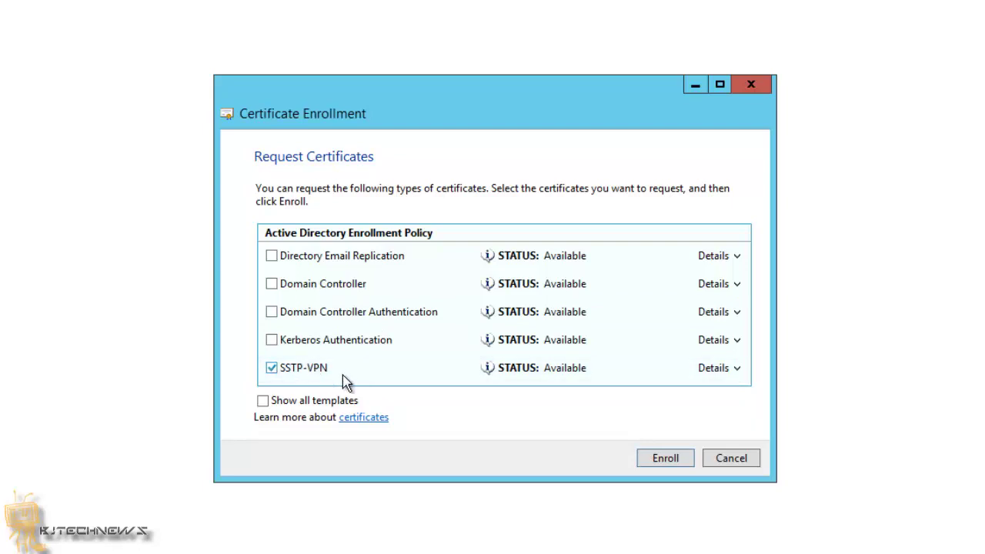
click(666, 460)
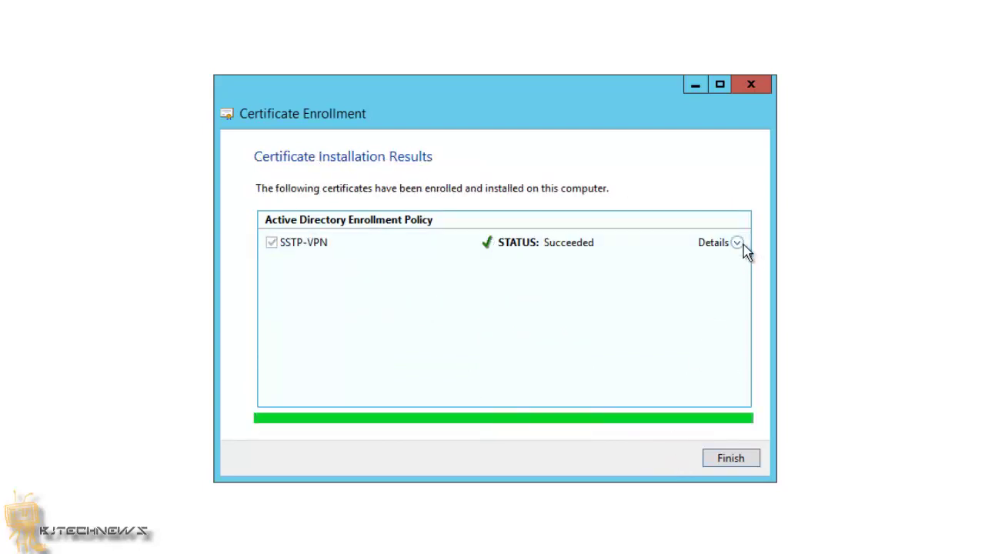
click(741, 244)
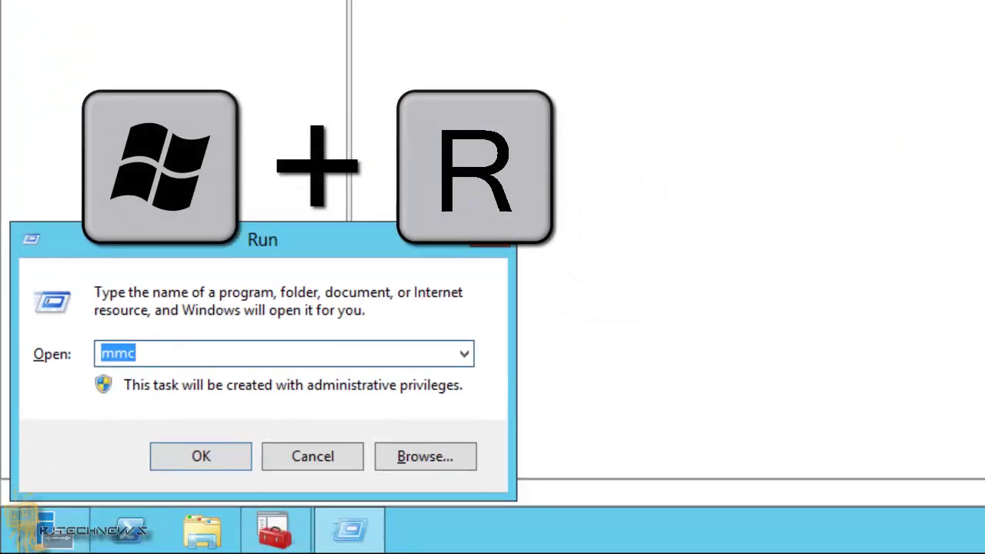
- Open the Routing and Remote Access console with rrasmgmt.msc, maximized with a wider tree pane
text(m)
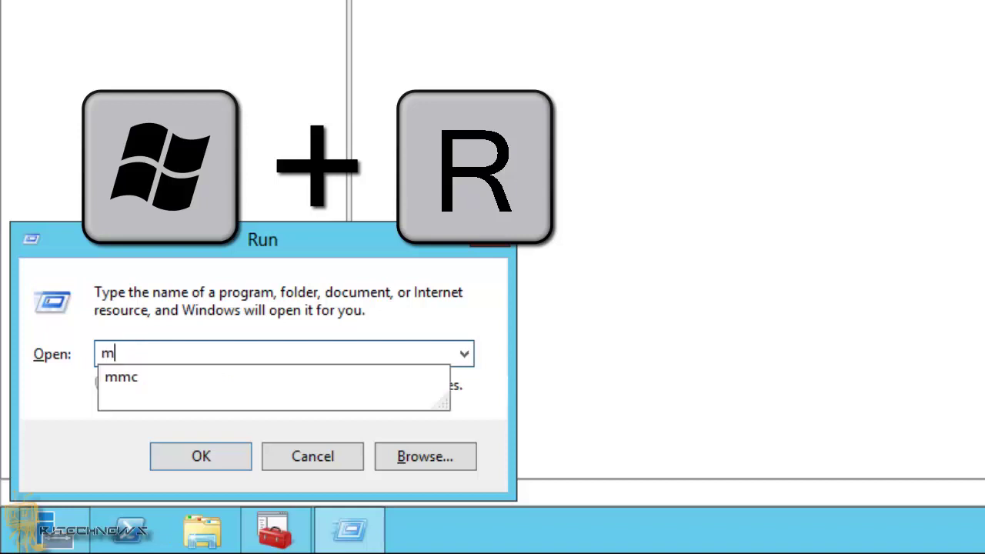
key(BackSpace)
text(rras)
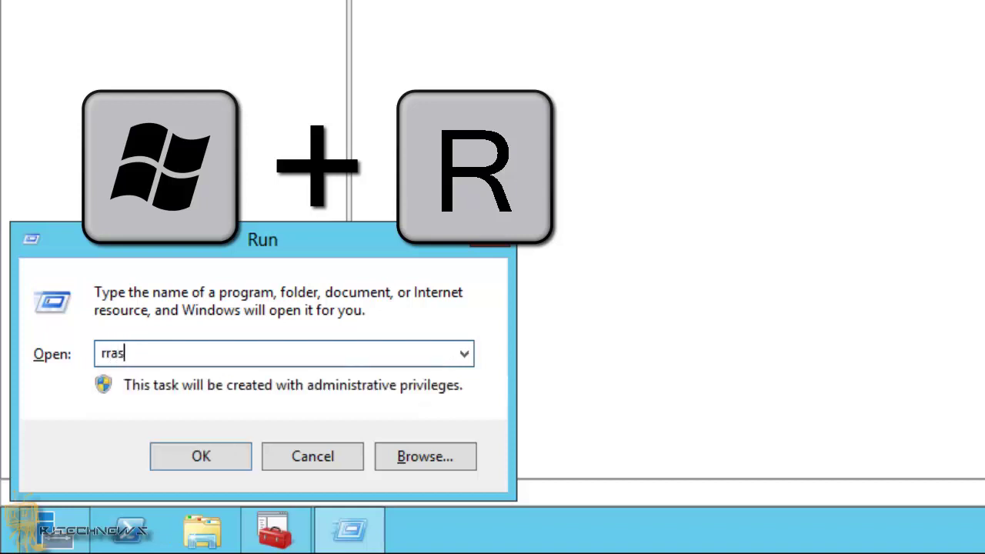
text(mgmt.msc)
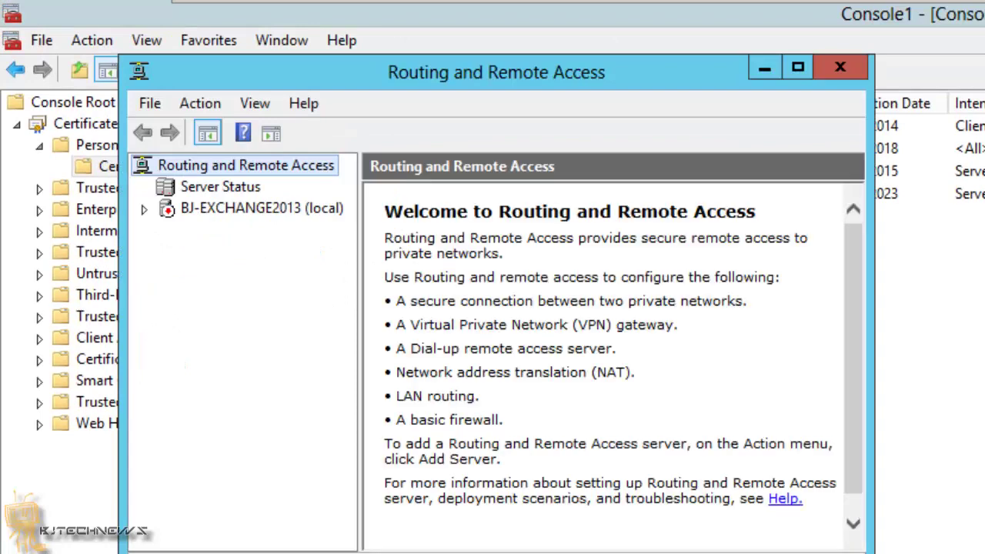
double_click(631, 73)
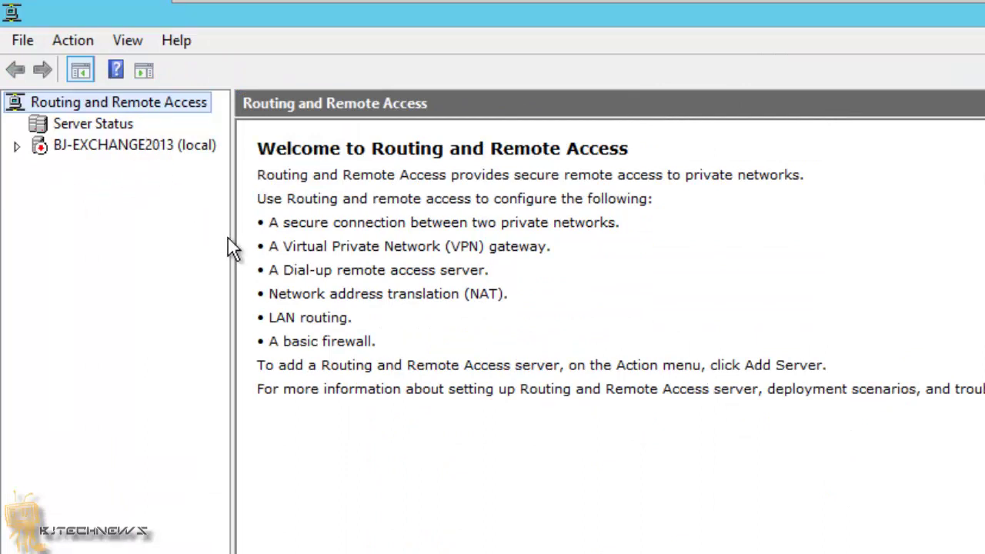
drag(232, 239, 273, 239)
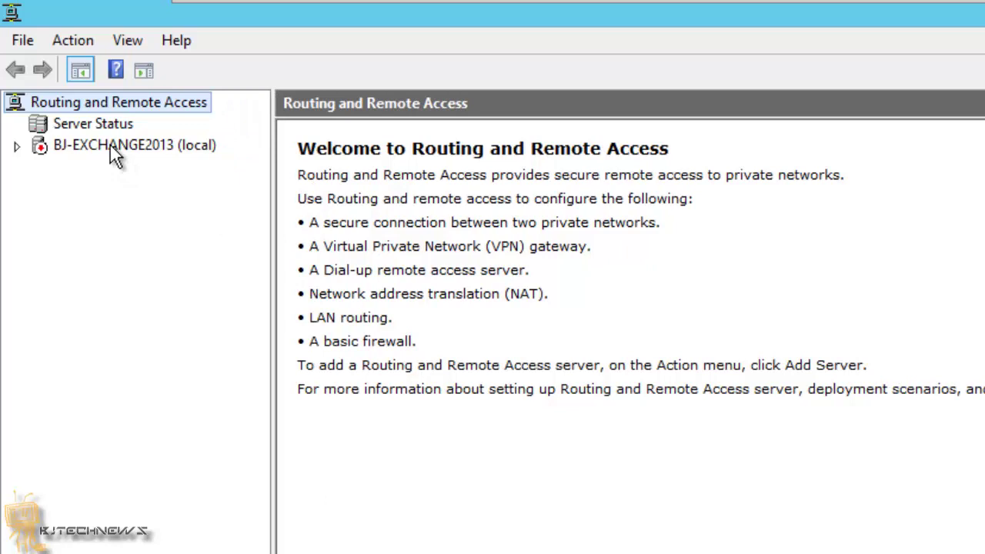
- Choose Configure and Enable Routing and Remote Access on BJ-EXCHANGE2013 (local)
right_click(116, 157)
click(67, 180)
right_click(124, 148)
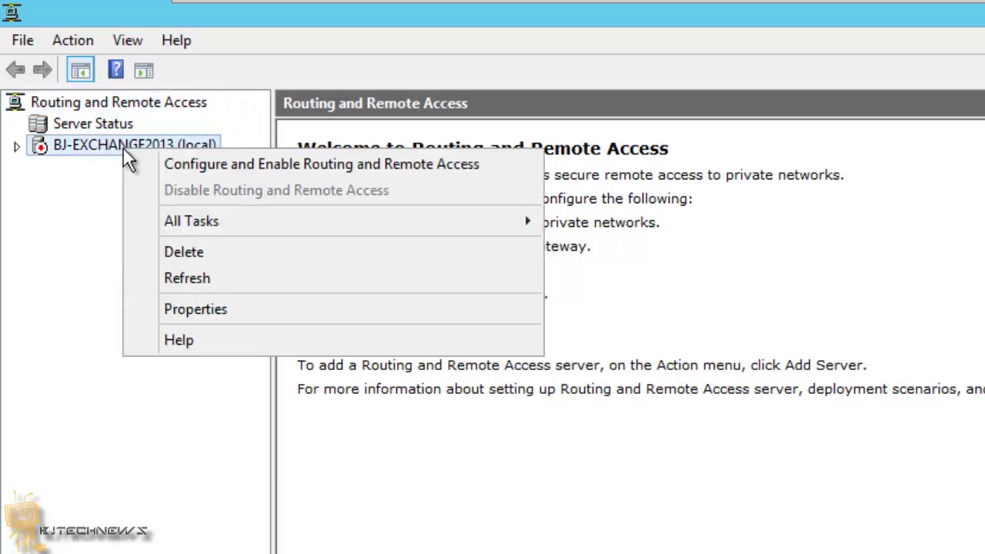
click(190, 164)
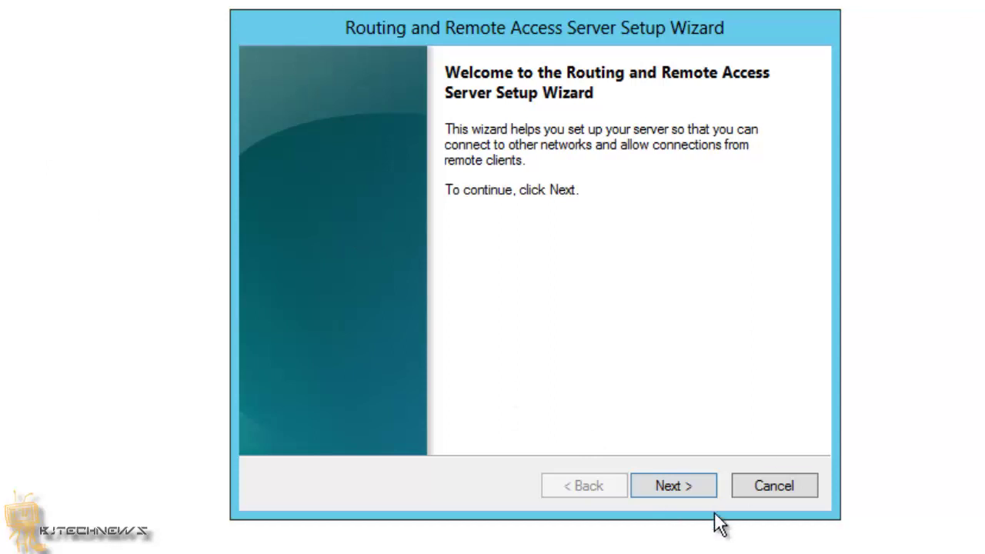
- Keep the Remote access configuration and enable VPN connections in the wizard
click(674, 488)
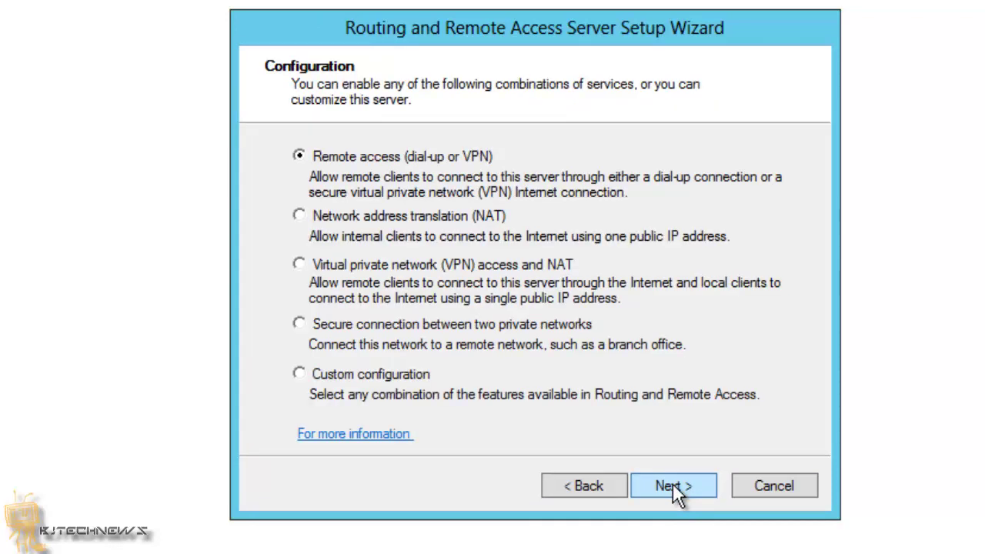
click(673, 487)
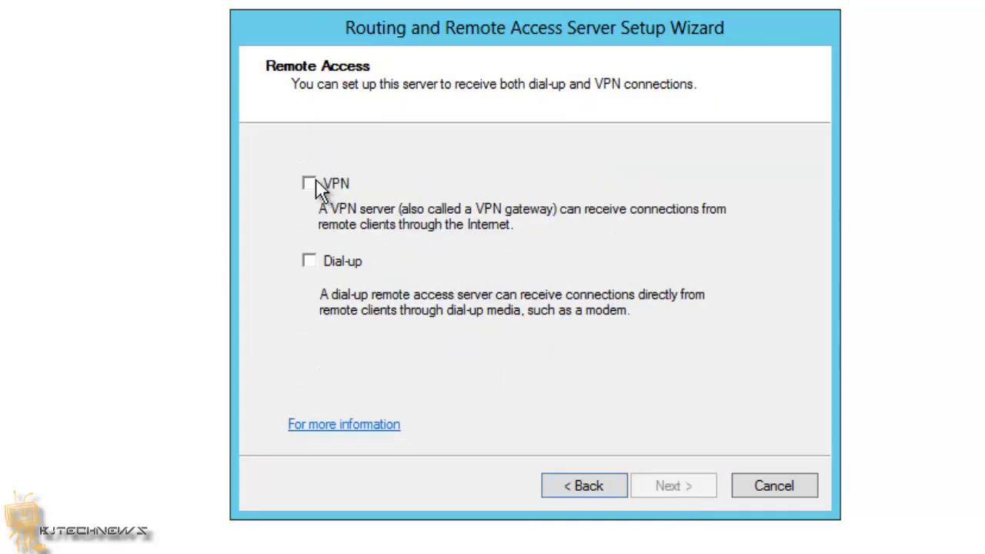
click(315, 183)
click(686, 486)
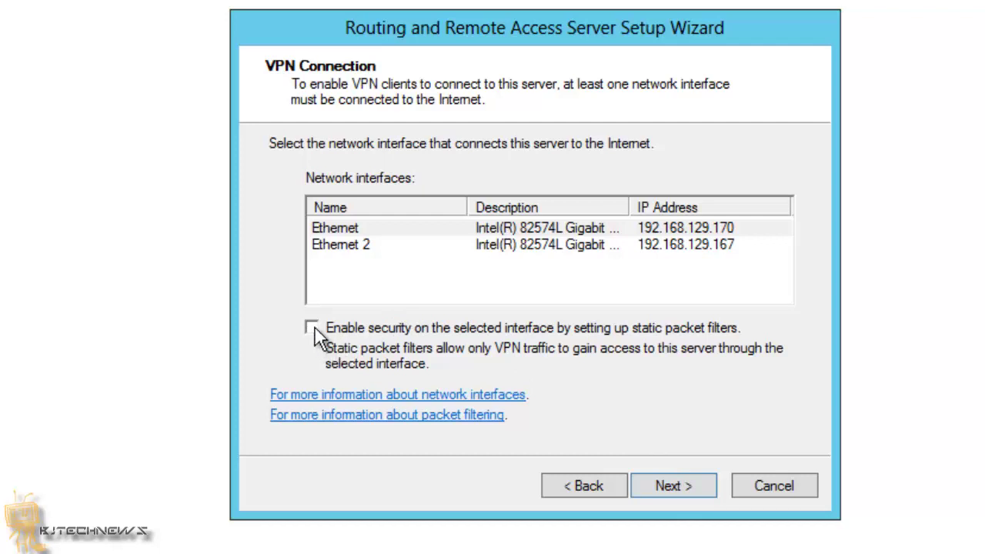
- Choose Ethernet as the internet interface and assign client addresses from a specified range, starting a new range
click(342, 227)
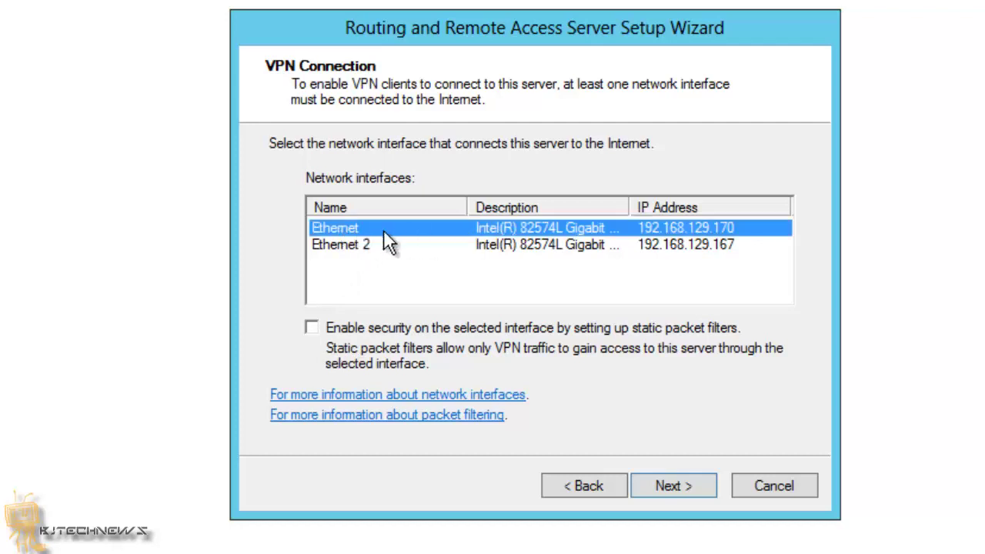
click(651, 482)
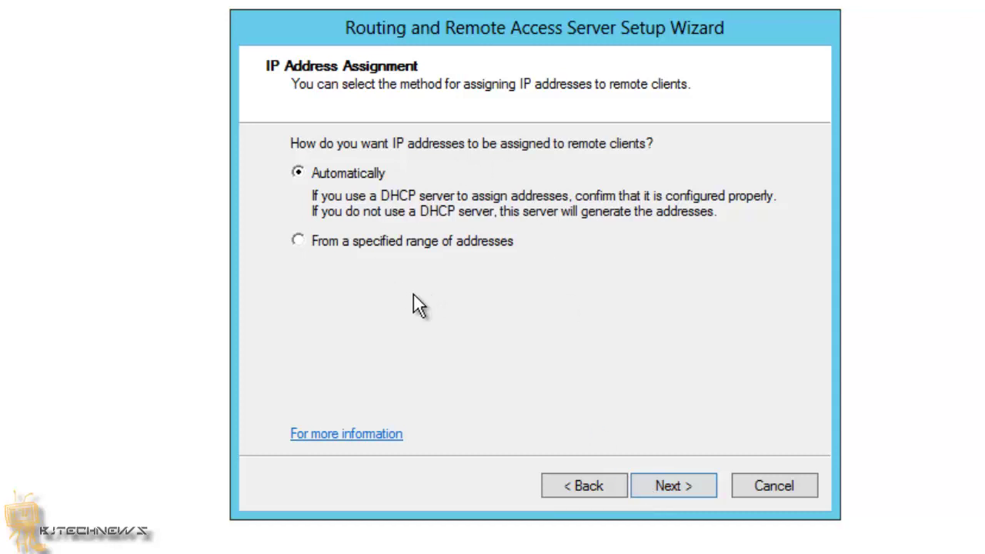
click(299, 243)
click(655, 482)
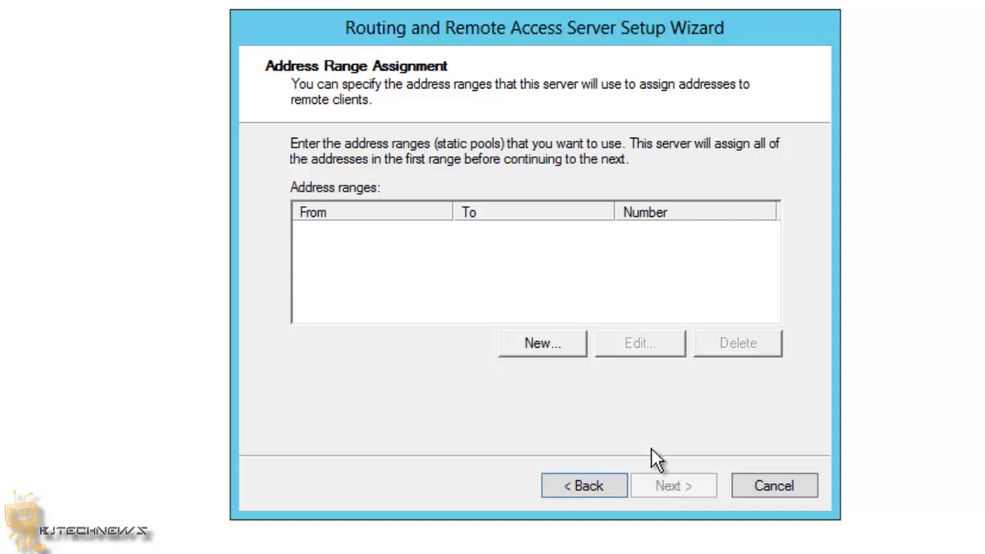
click(542, 347)
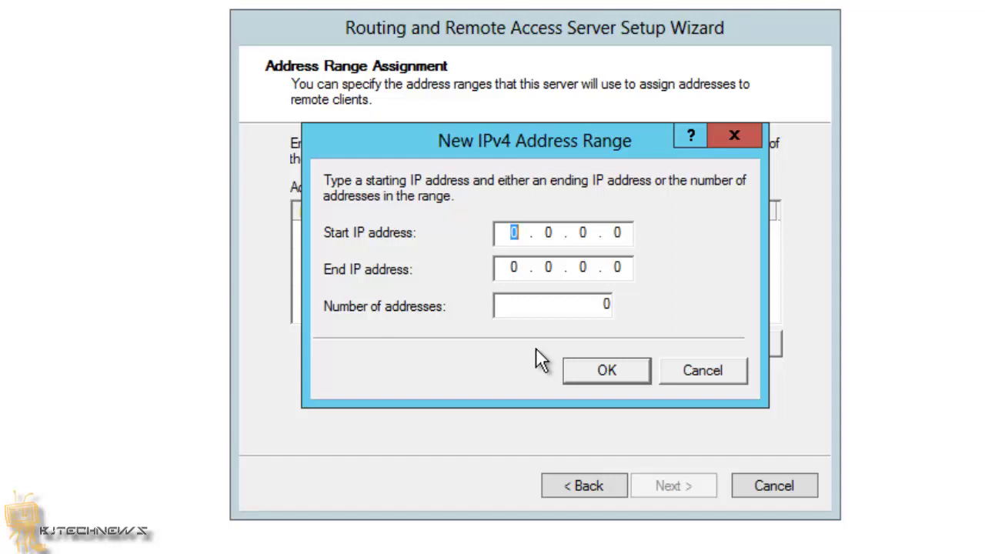
- Add the client address range 192.168.129.180 to 192.168.129.184 and move to the RADIUS page
text(192 . 168 . 129 . )
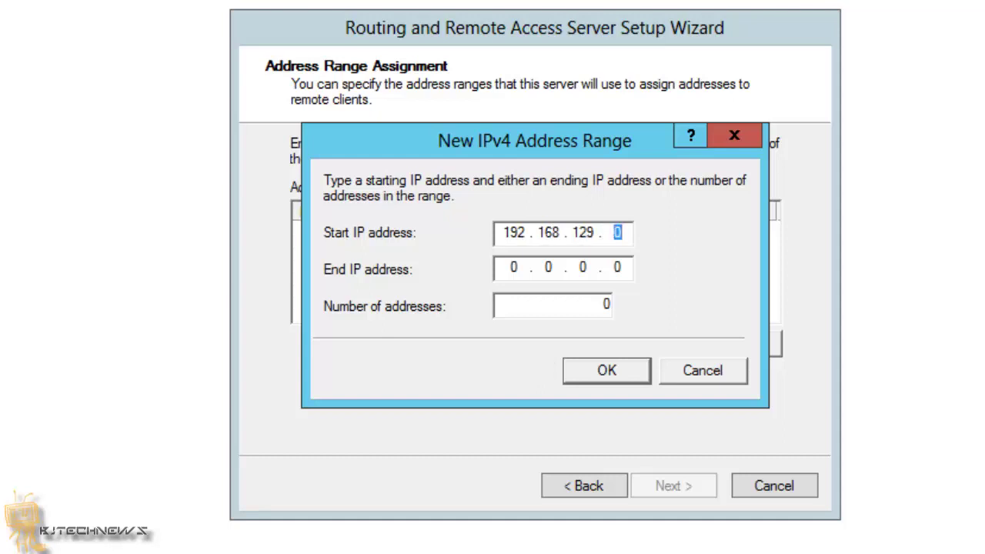
text(180)
click(517, 267)
text(192 . 168 . 129 . )
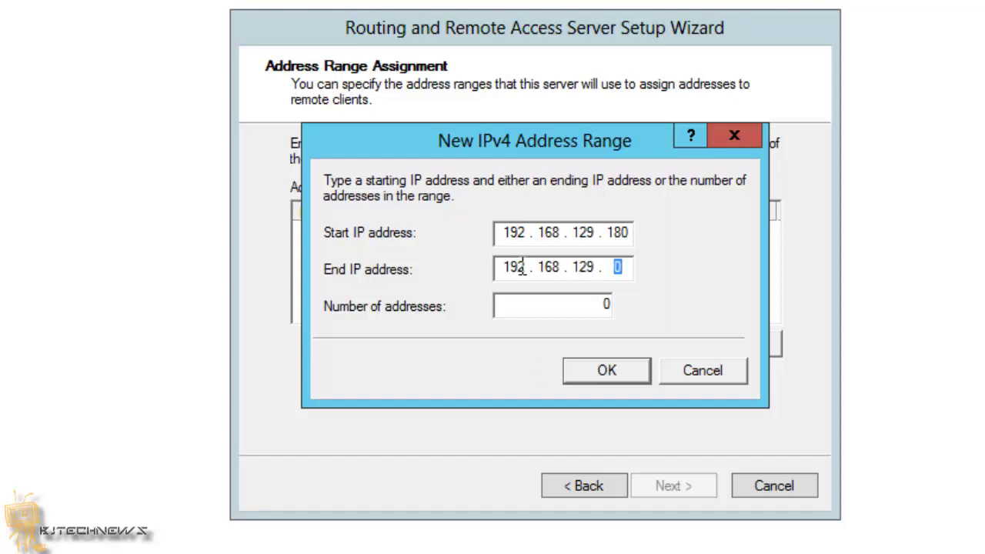
text(184)
click(625, 371)
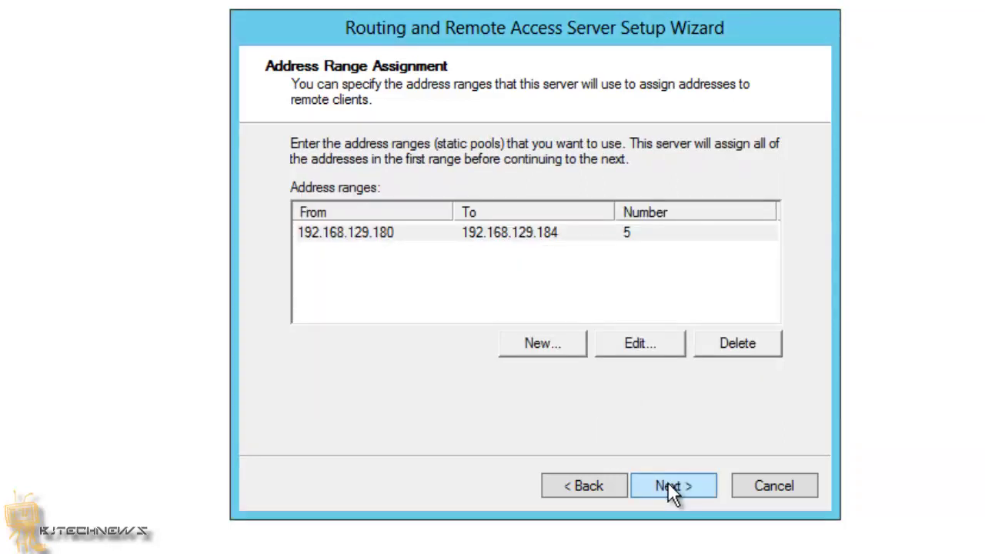
click(668, 485)
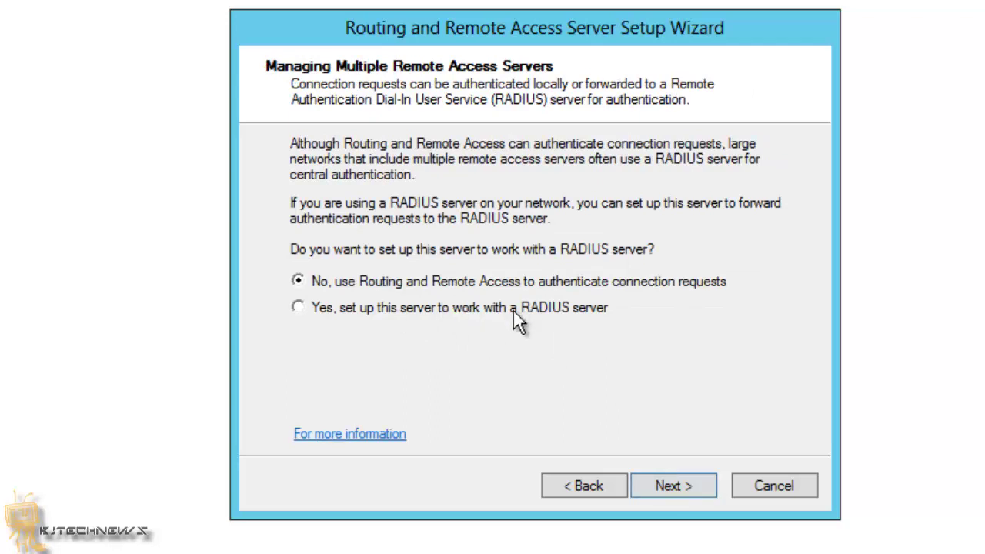
- Finish the wizard using Routing and Remote Access authentication and dismiss the NPS and DHCP Relay notices
click(676, 493)
click(684, 487)
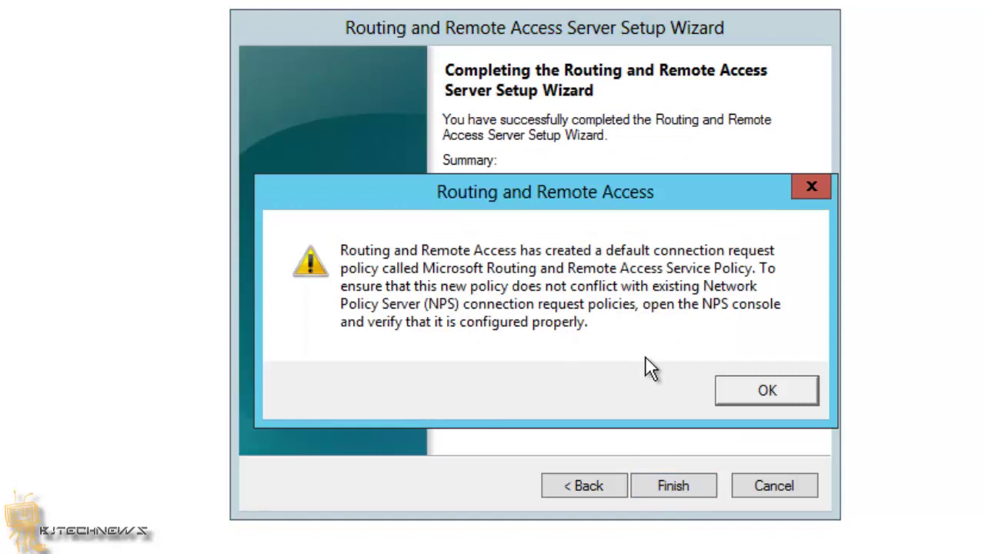
click(748, 390)
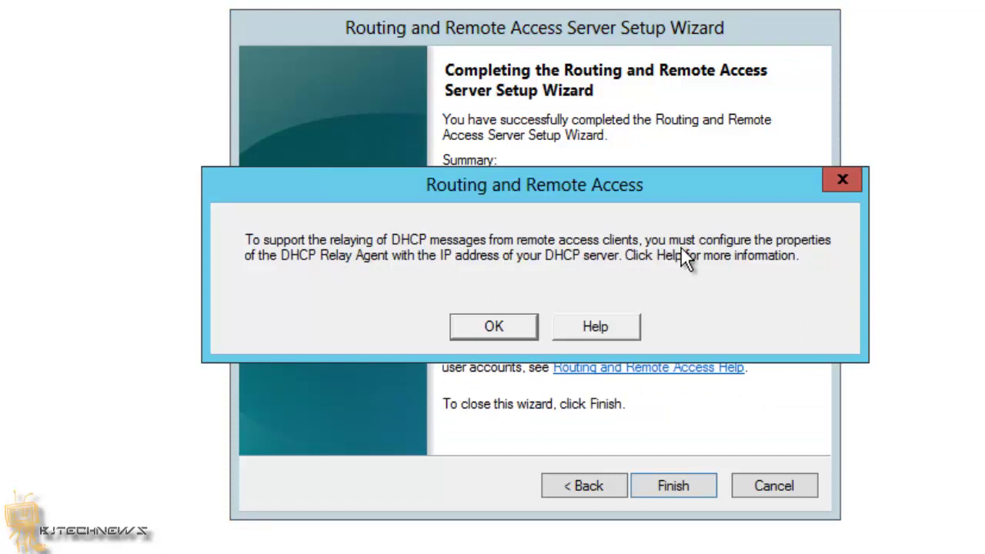
click(497, 327)
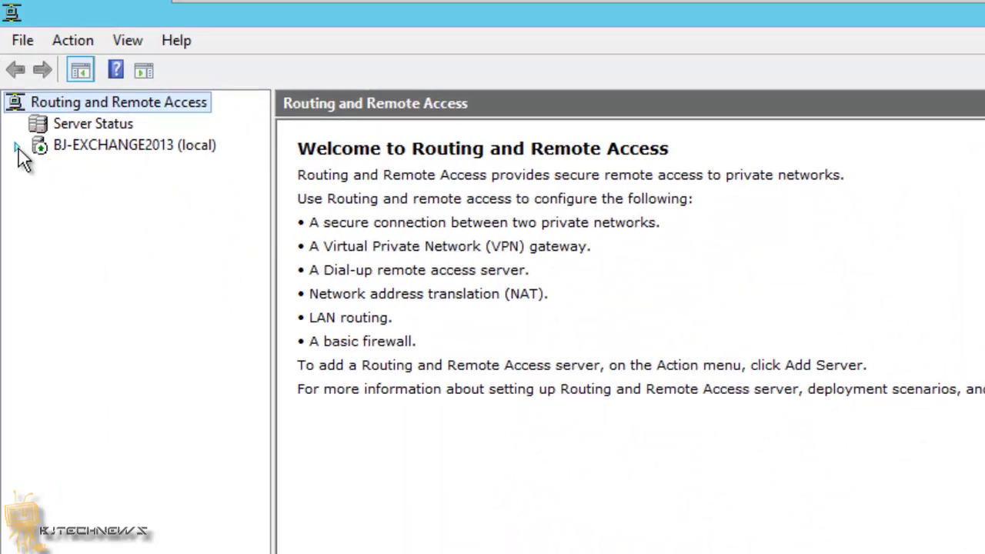
- In the local server's Security properties, select certificate vpn.bjn.com, apply, and confirm the router restart
click(17, 146)
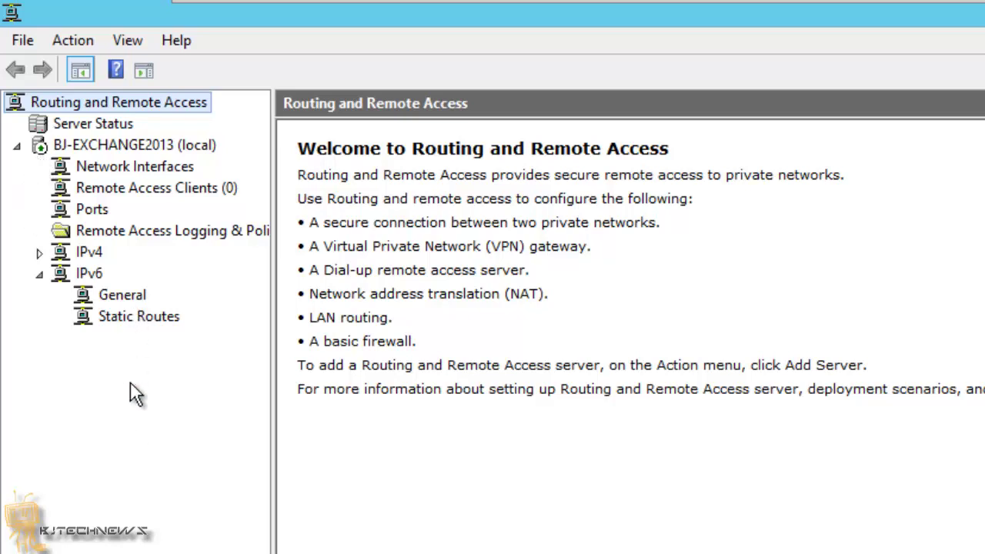
click(16, 147)
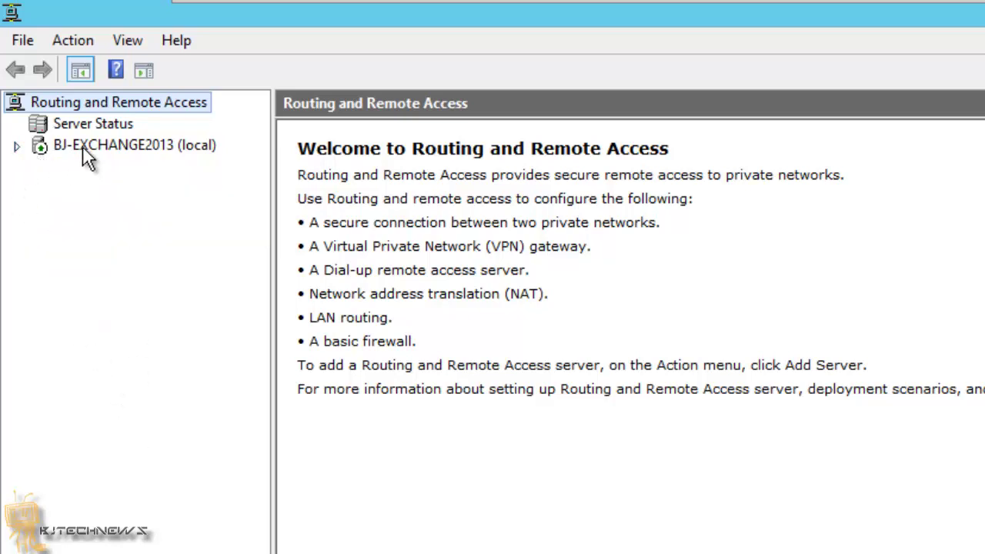
right_click(83, 146)
click(193, 335)
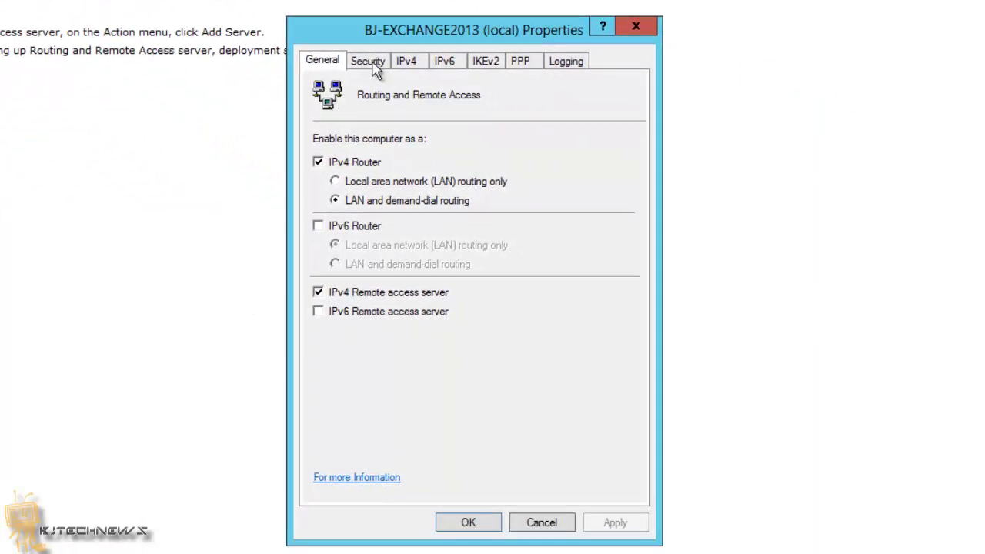
click(376, 67)
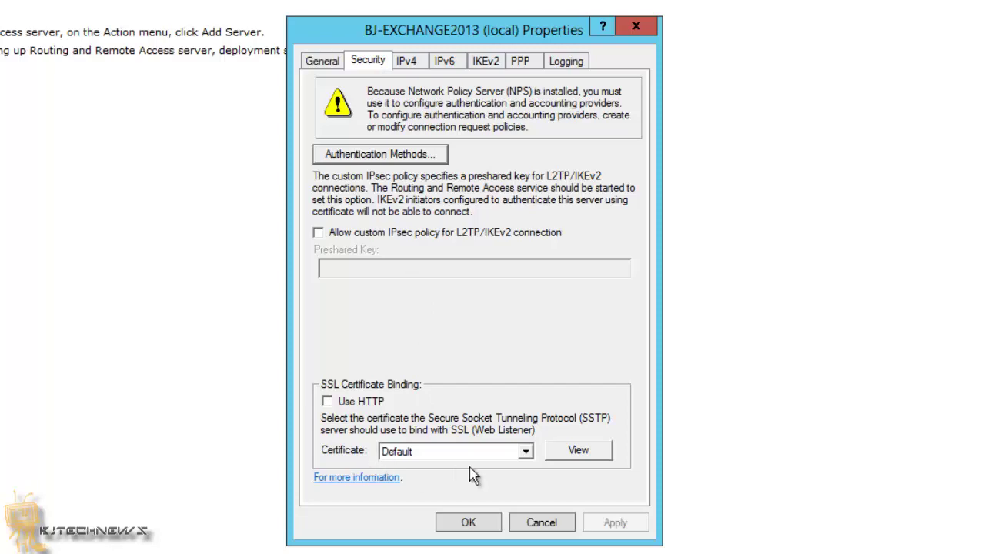
click(526, 452)
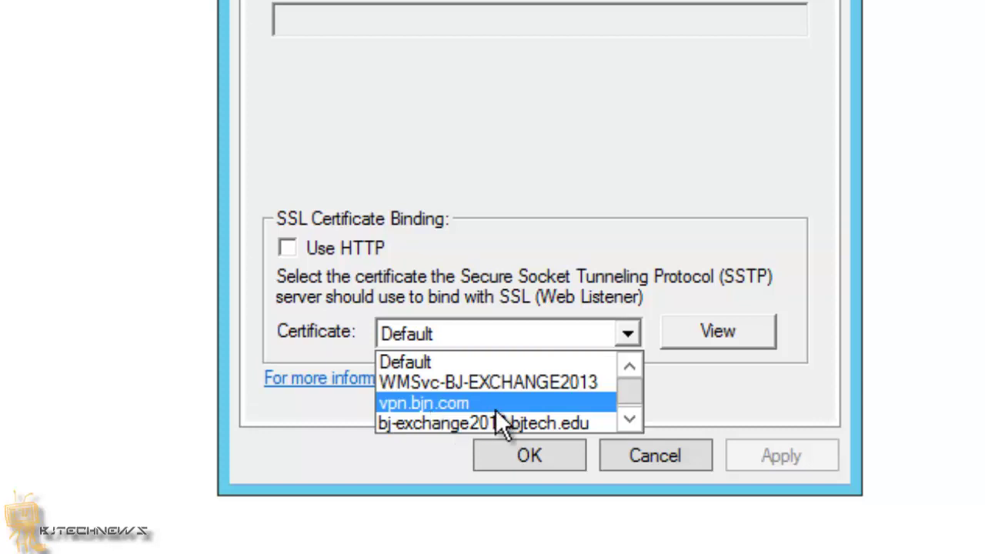
click(450, 404)
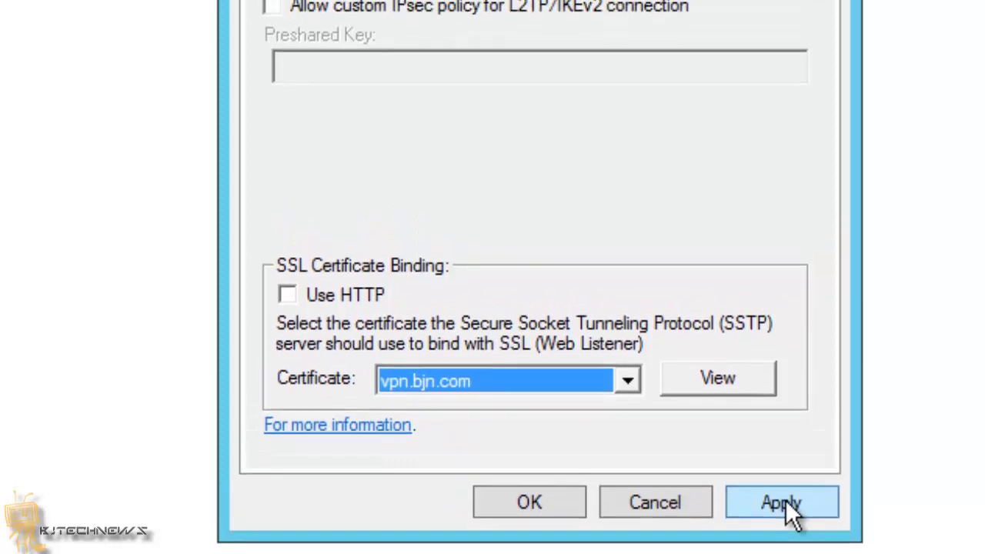
click(784, 469)
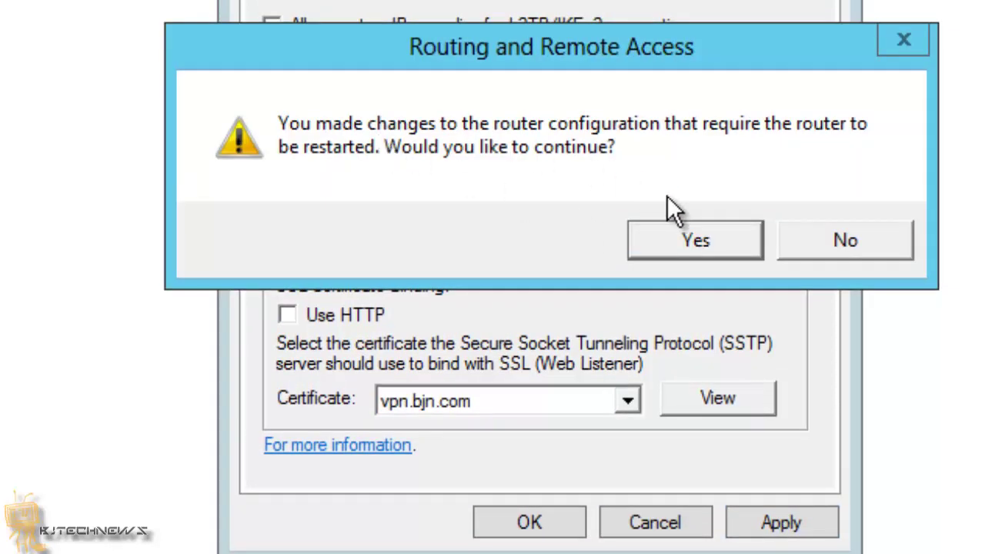
click(677, 234)
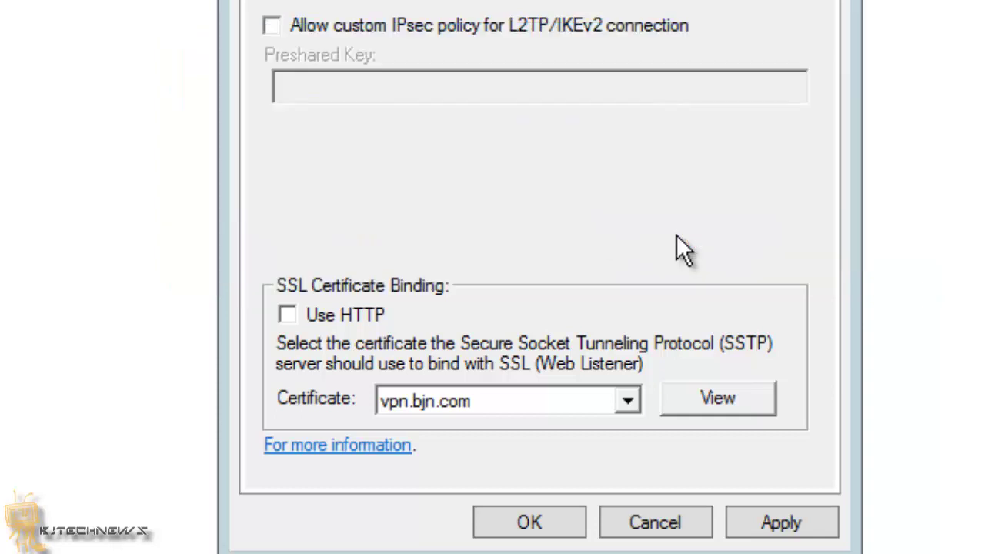